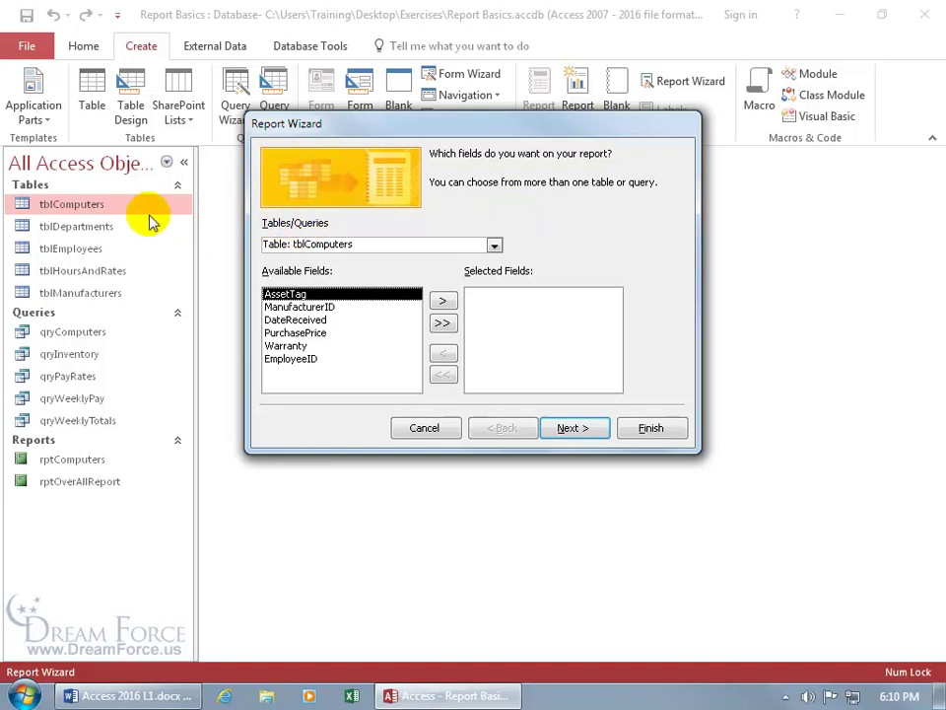
pyautogui.click(494, 246)
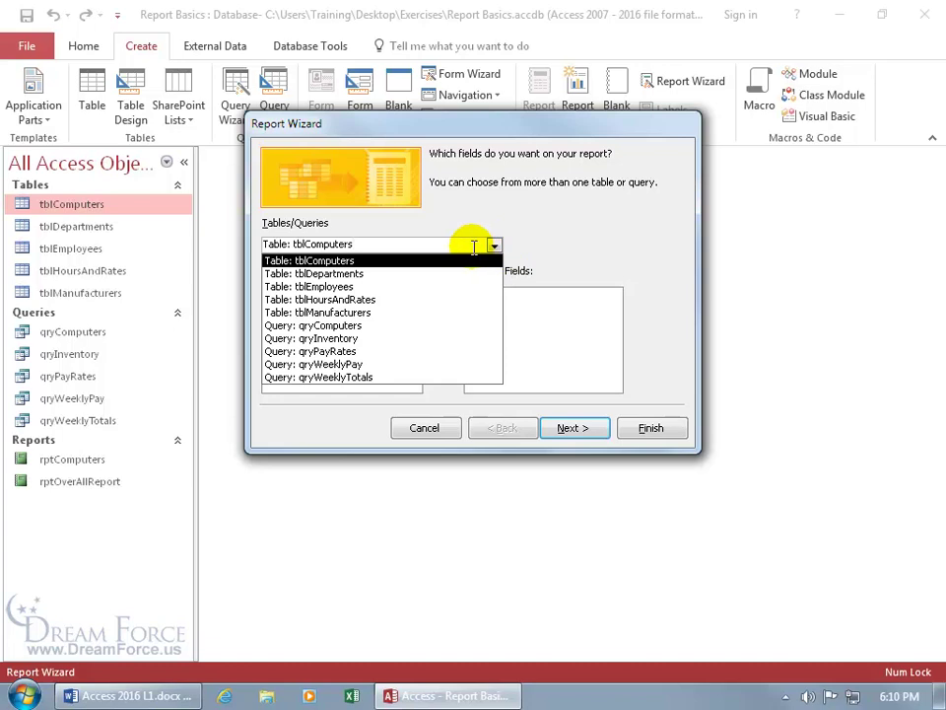
pyautogui.click(399, 274)
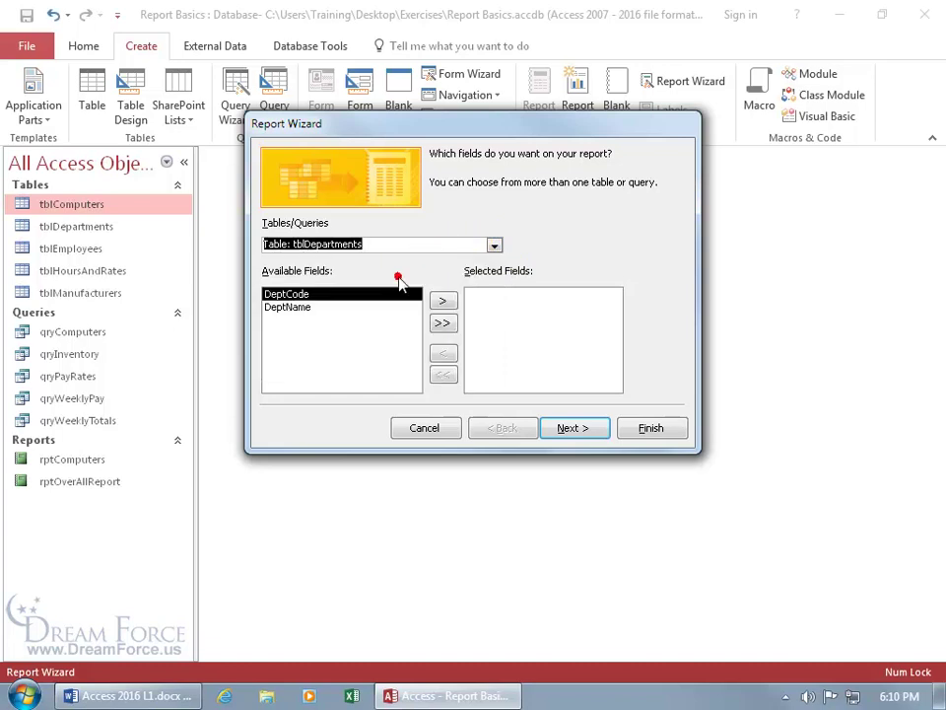
pyautogui.doubleClick(300, 313)
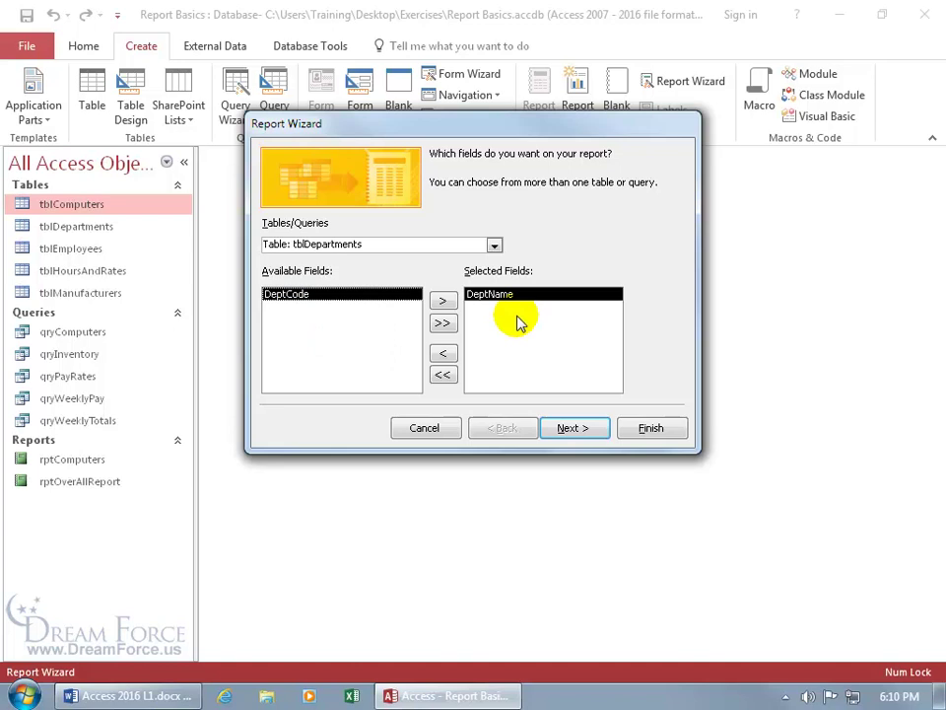
pyautogui.click(494, 244)
pyautogui.click(432, 260)
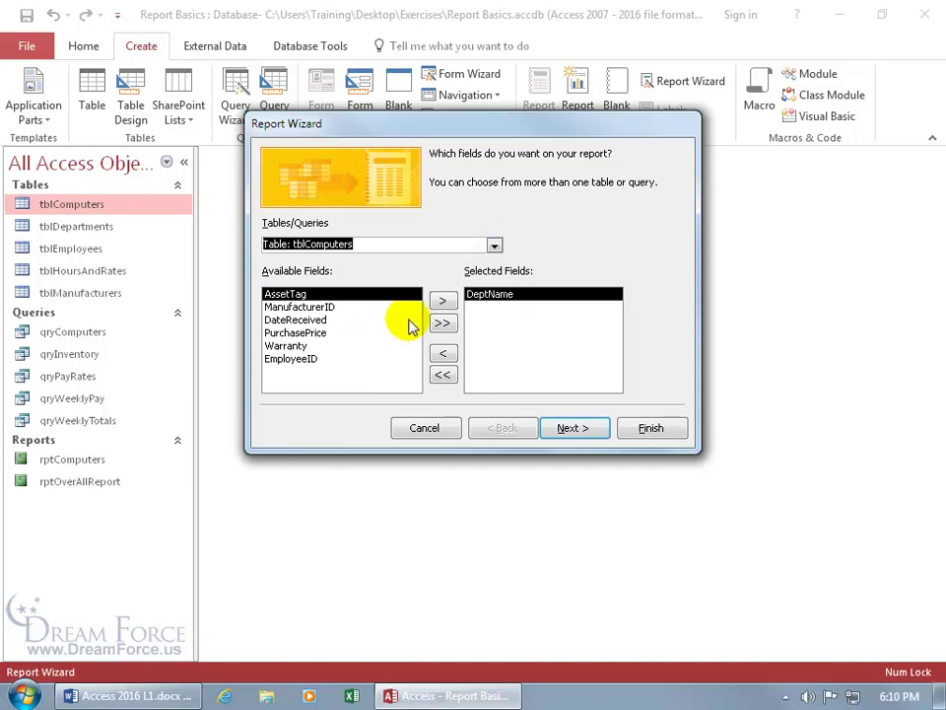
pyautogui.doubleClick(302, 296)
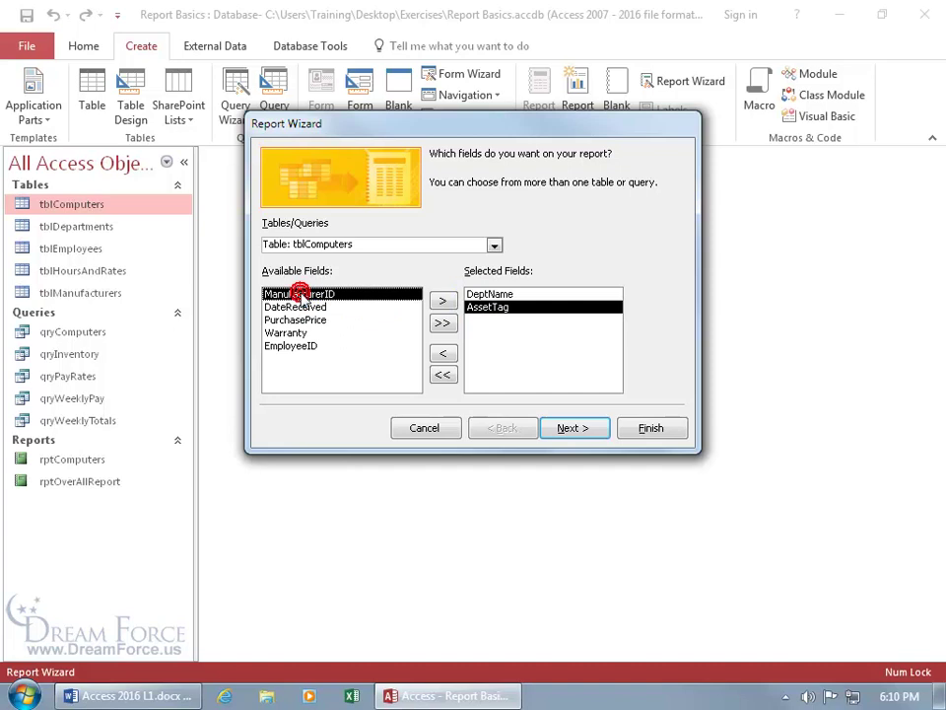
pyautogui.doubleClick(302, 295)
pyautogui.doubleClick(302, 295)
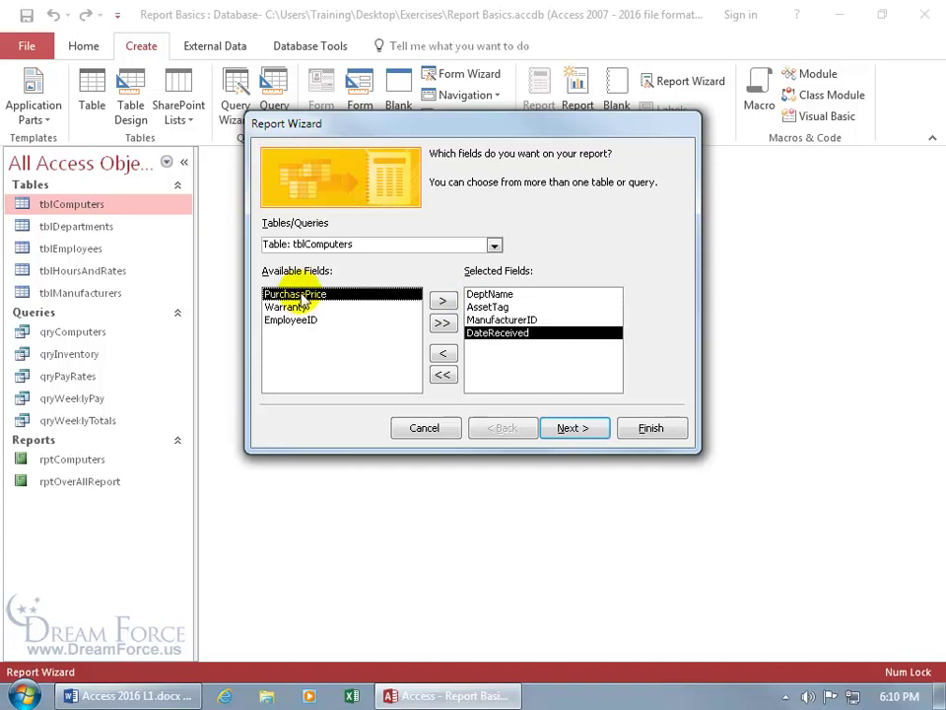
pyautogui.doubleClick(301, 296)
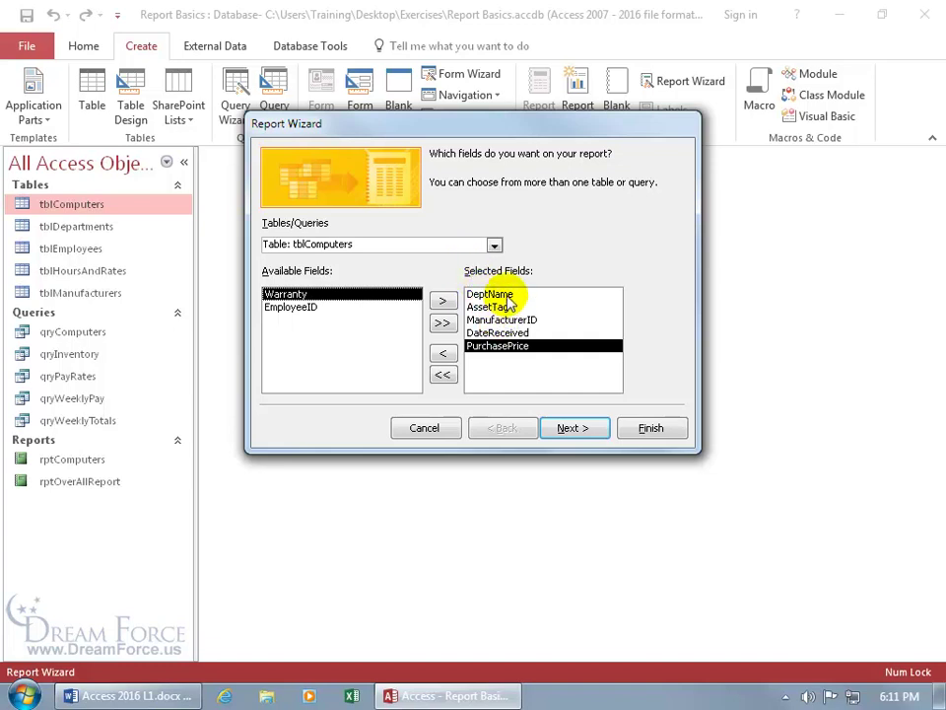
pyautogui.click(429, 427)
# Examine how the tables are linked in the Relationships window, and close it.
pyautogui.click(306, 47)
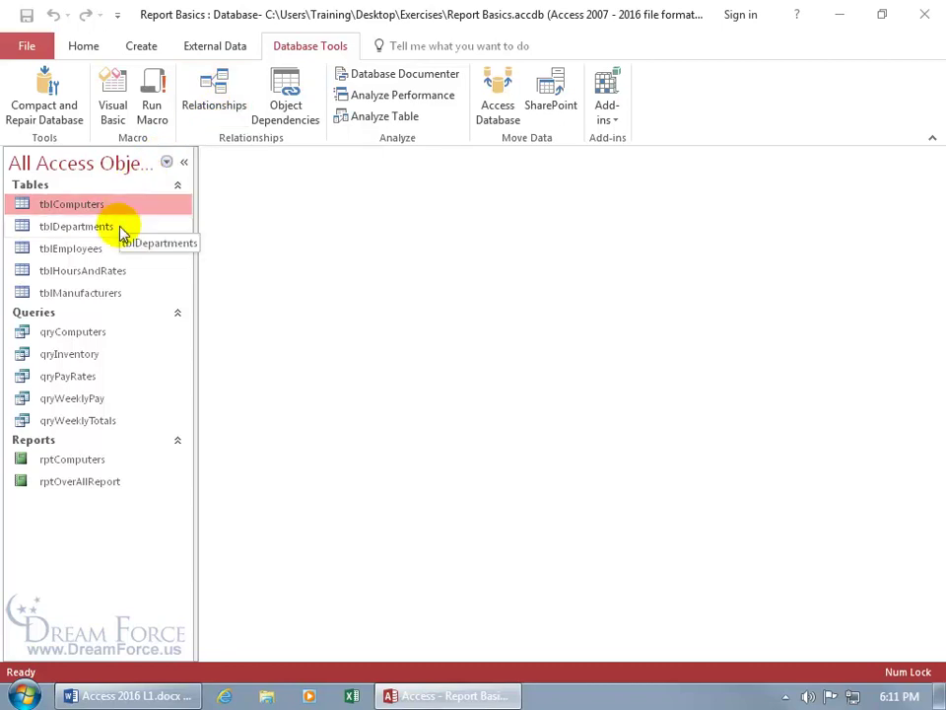
pyautogui.click(223, 102)
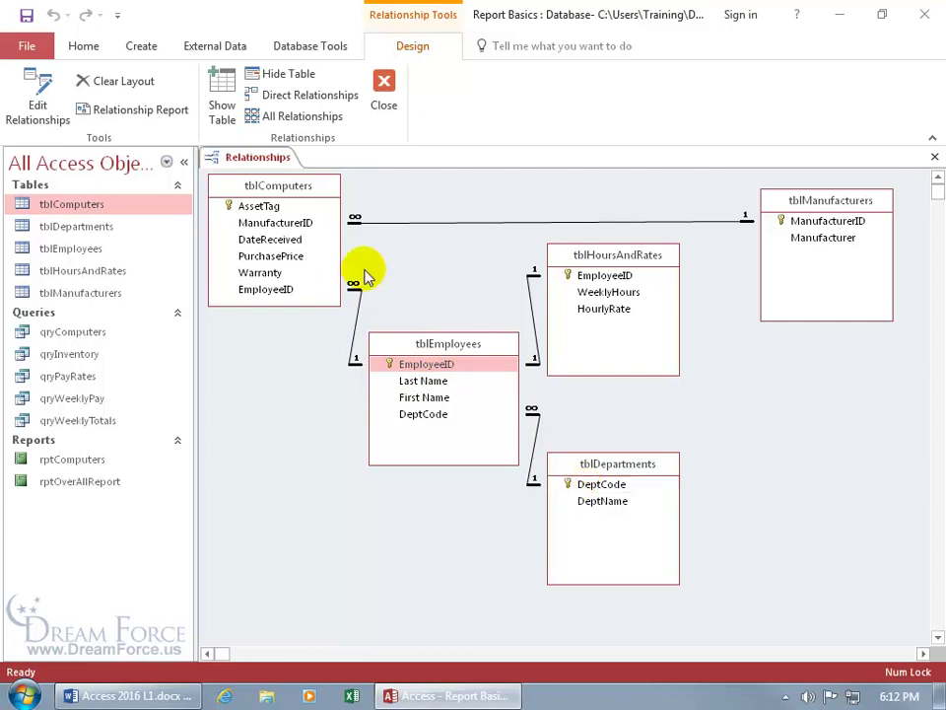
pyautogui.click(383, 87)
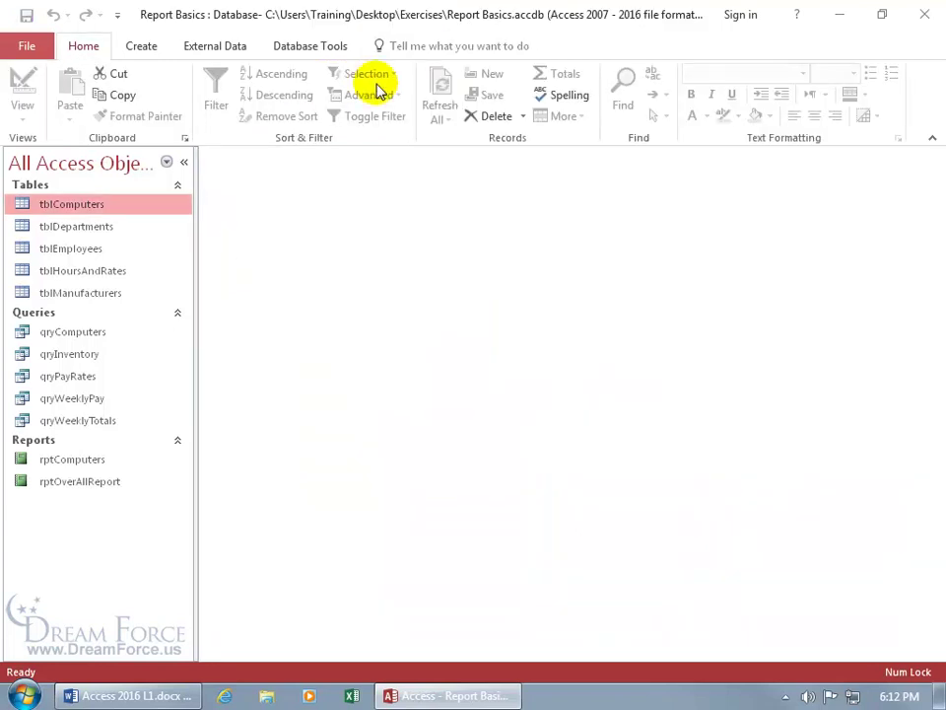
# Start a new report with the Report Wizard and add the DeptName field from tblDepartments.
pyautogui.click(143, 49)
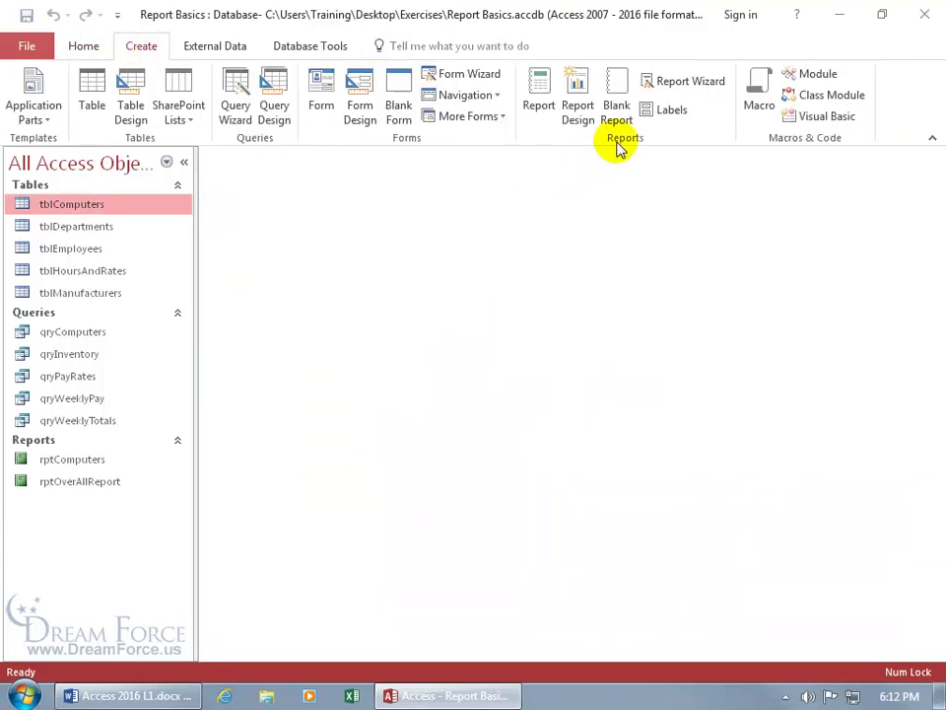
pyautogui.click(684, 83)
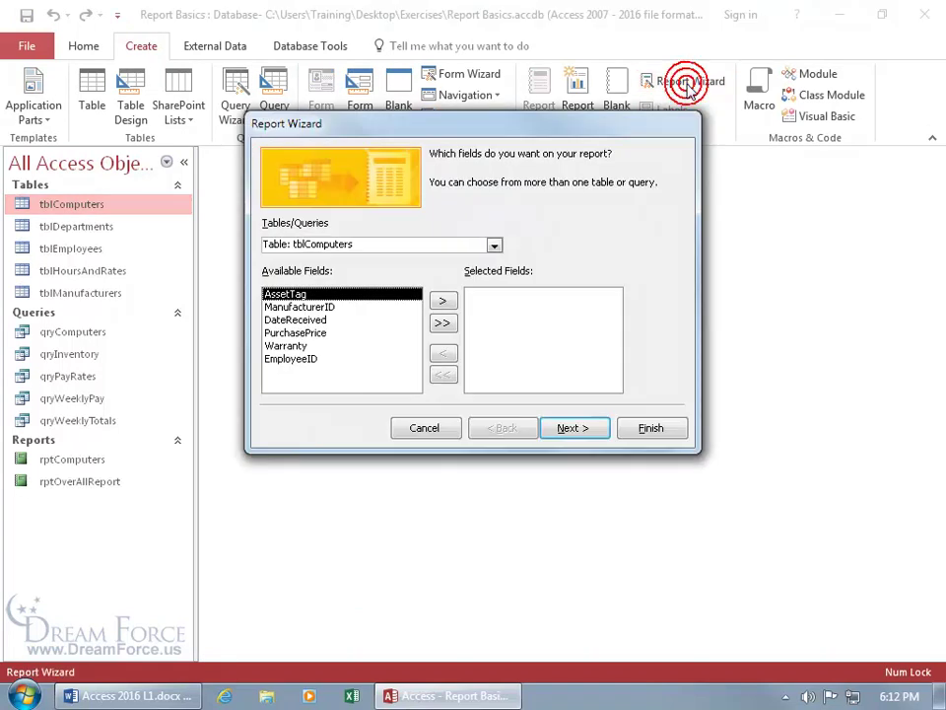
pyautogui.click(494, 246)
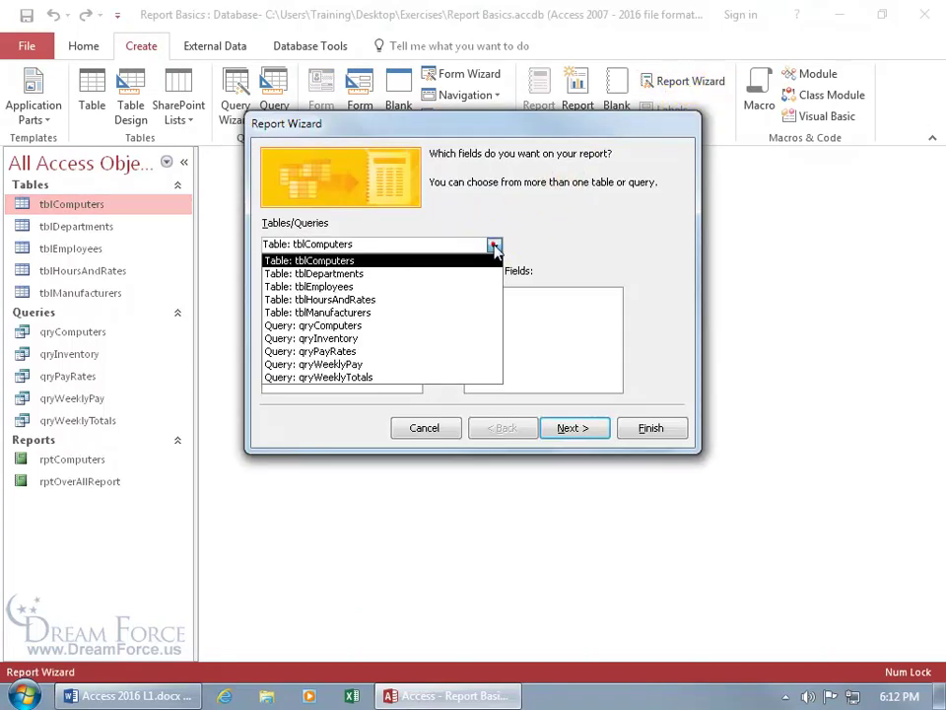
pyautogui.click(467, 279)
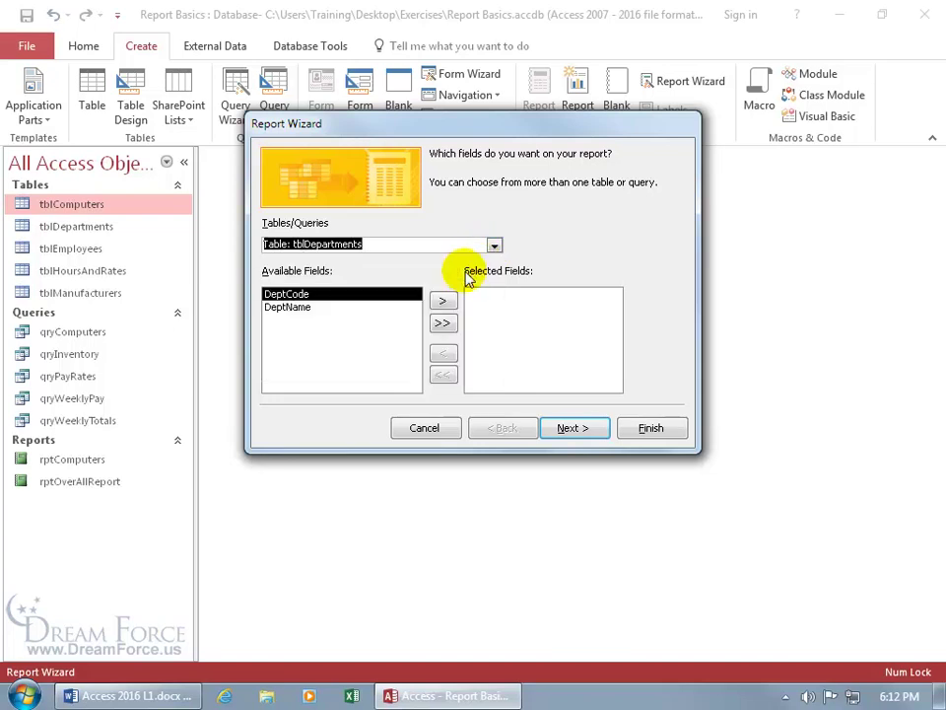
pyautogui.doubleClick(308, 307)
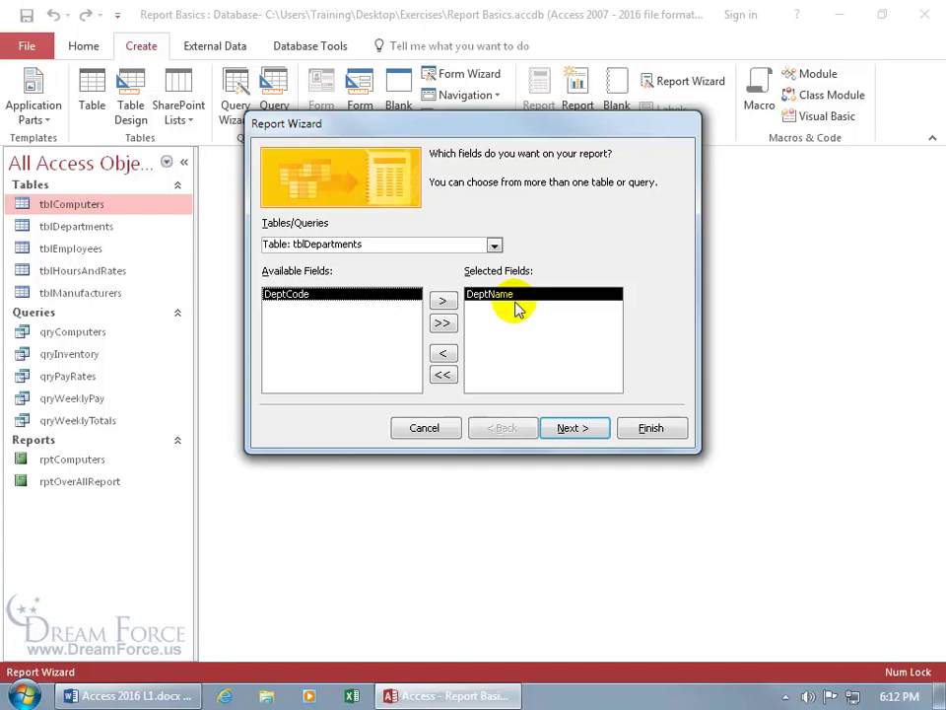
# Add AssetTag, ManufacturerID, DateReceived and PurchasePrice from tblComputers to the report, and accept the field selection.
pyautogui.click(493, 245)
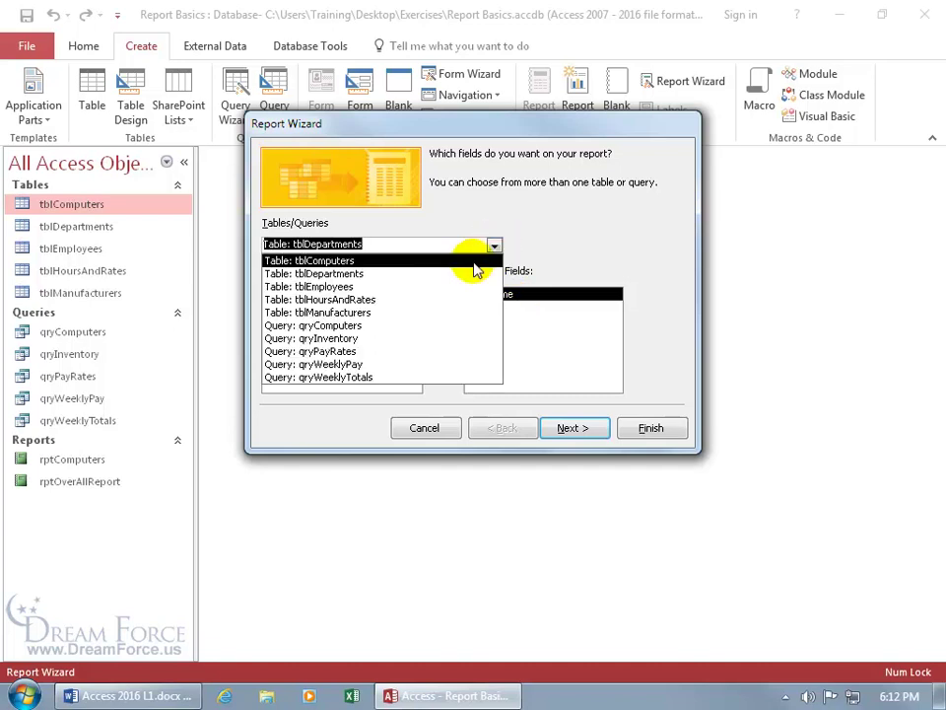
pyautogui.click(472, 261)
pyautogui.doubleClick(309, 295)
pyautogui.doubleClick(315, 294)
pyautogui.doubleClick(314, 294)
pyautogui.doubleClick(314, 294)
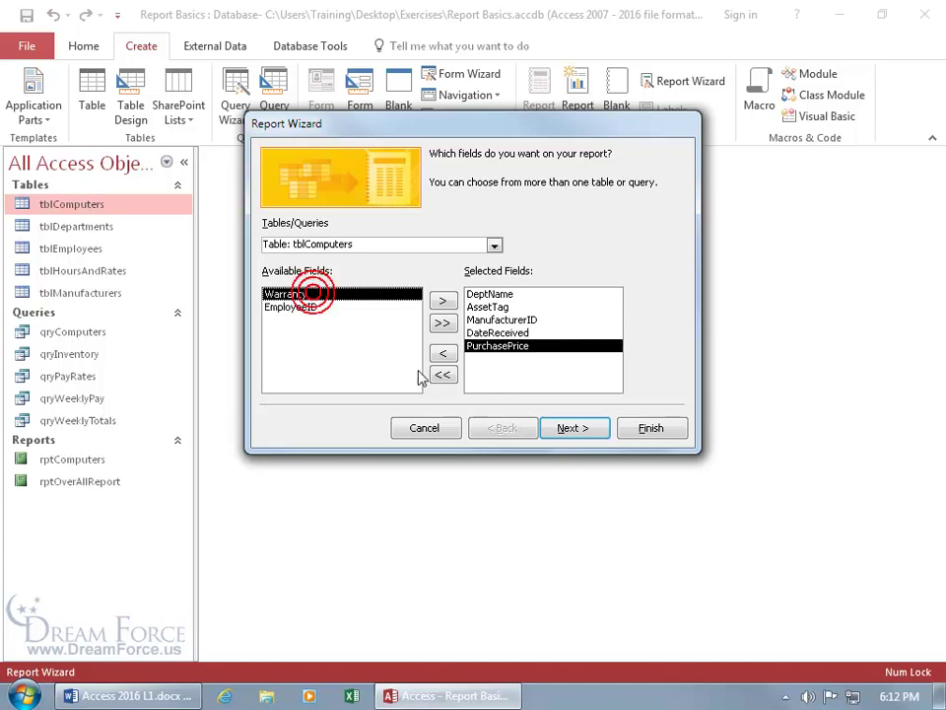
pyautogui.click(570, 428)
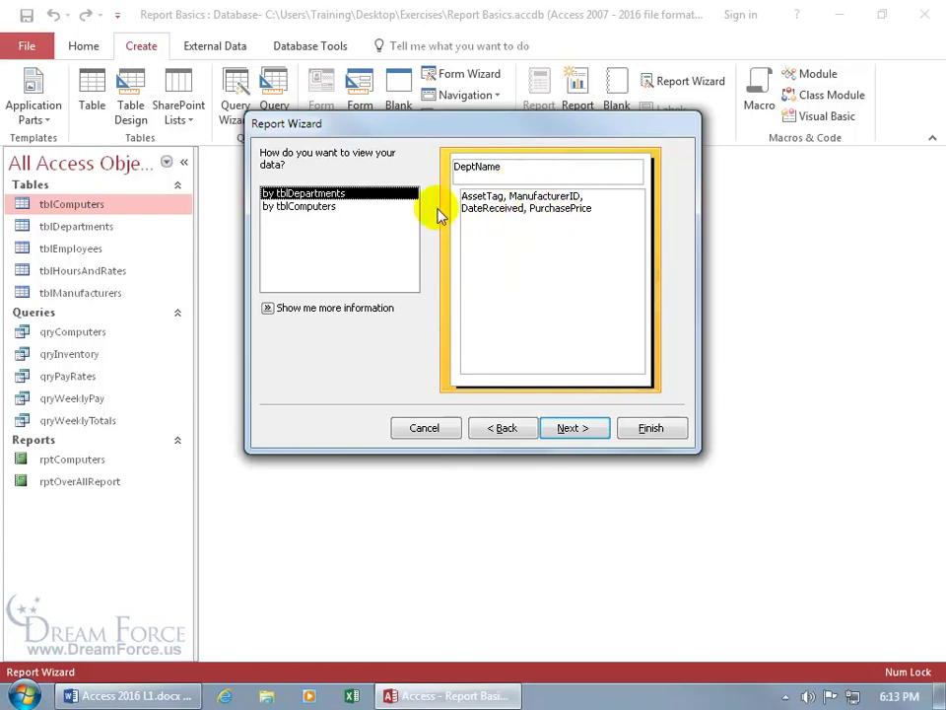
# Preview the data layout by tblComputers, and settle on viewing the report data by tblDepartments.
pyautogui.click(311, 211)
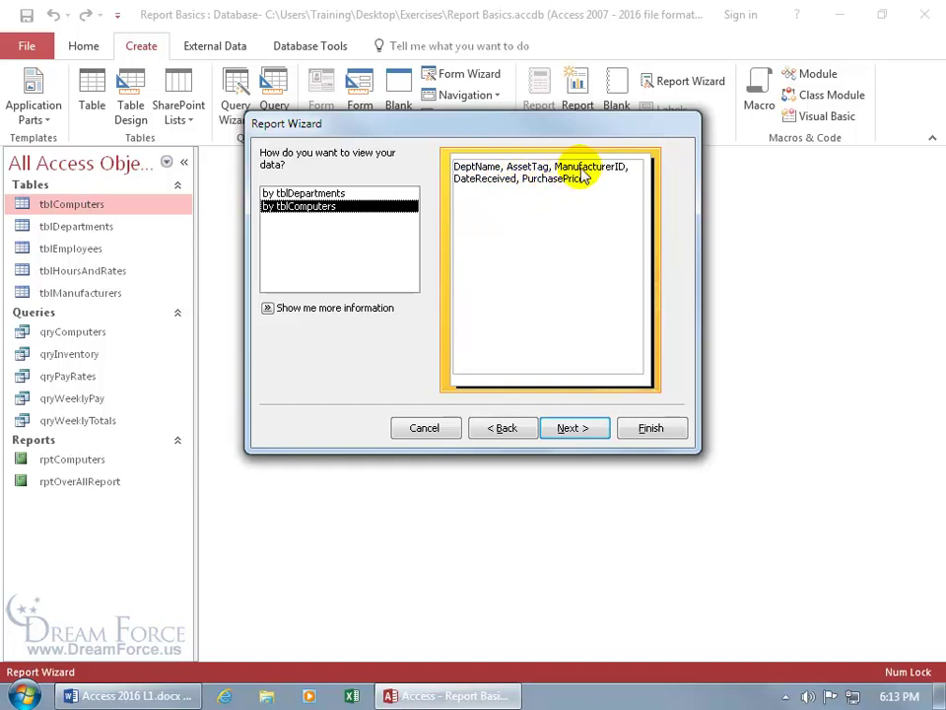
pyautogui.click(315, 194)
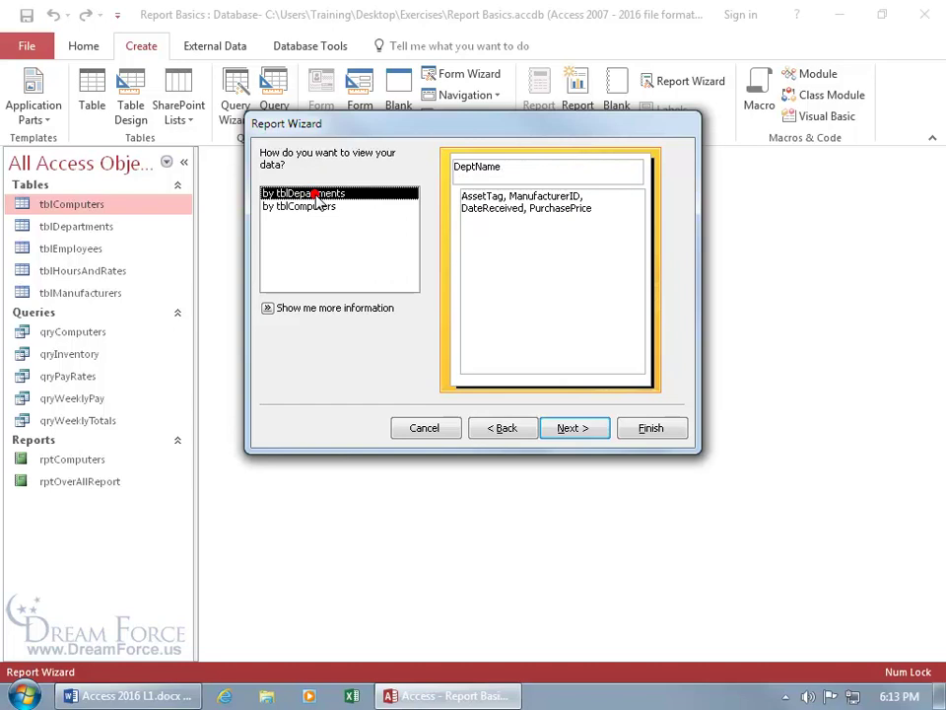
pyautogui.click(571, 429)
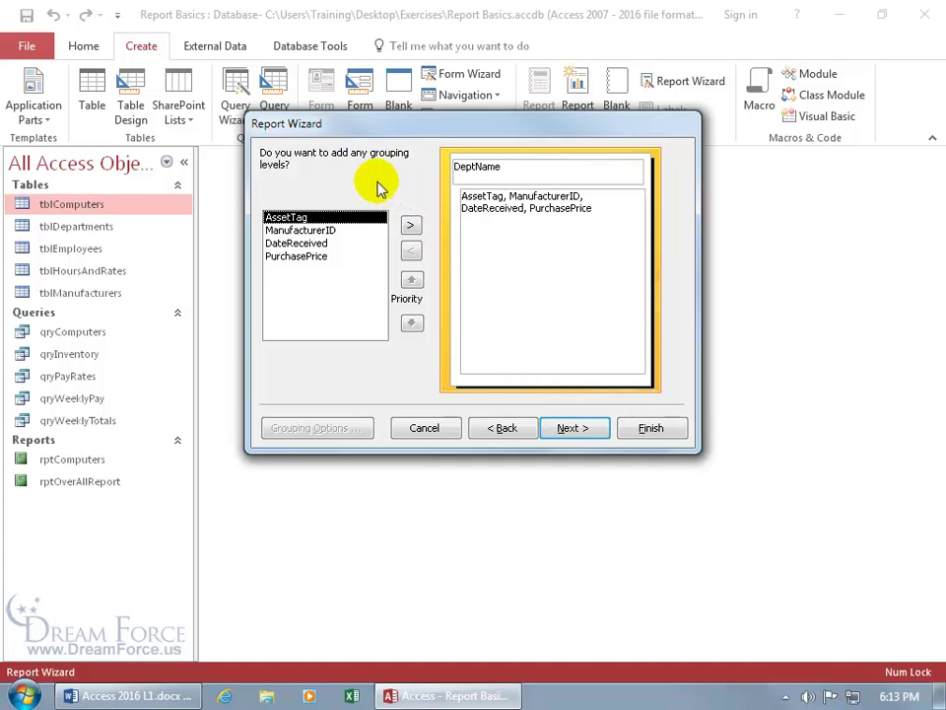
# Try ManufacturerID as an additional grouping level under DeptName, and remove that grouping again.
pyautogui.click(325, 233)
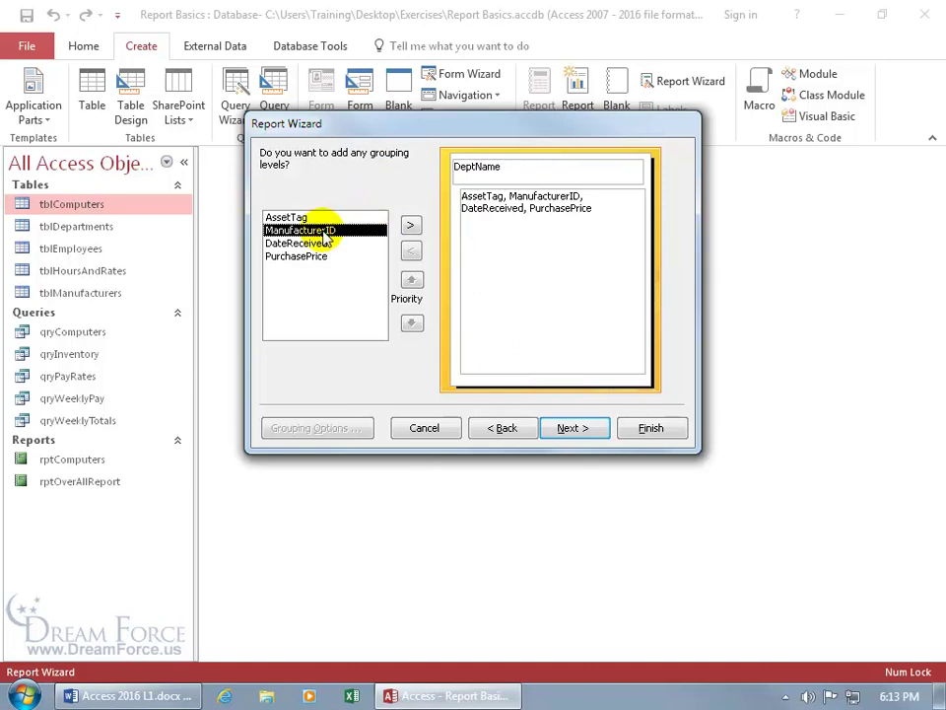
pyautogui.doubleClick(325, 235)
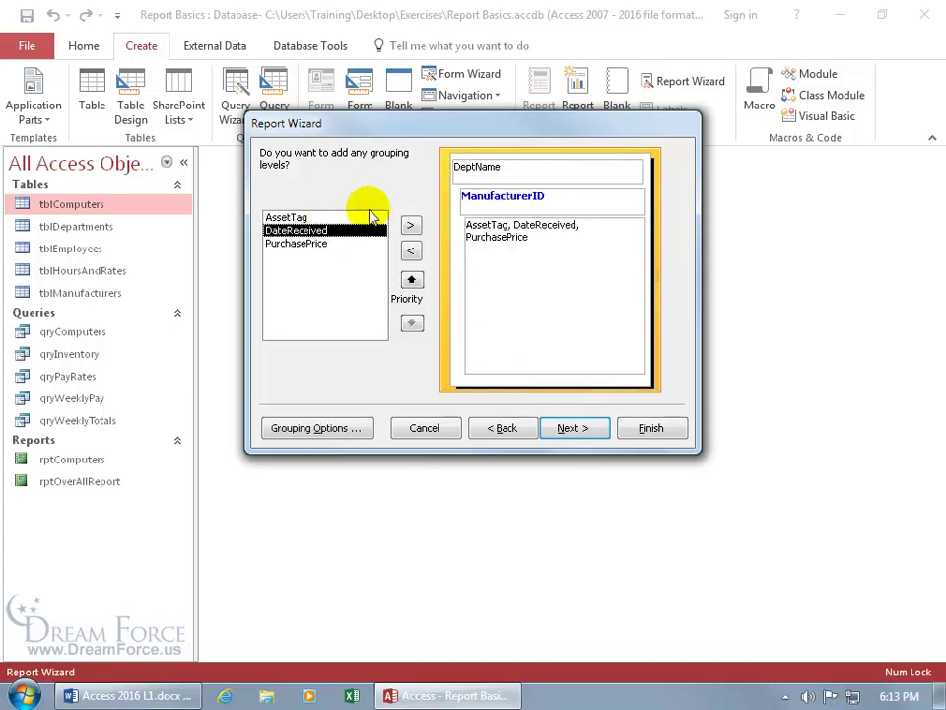
pyautogui.doubleClick(500, 205)
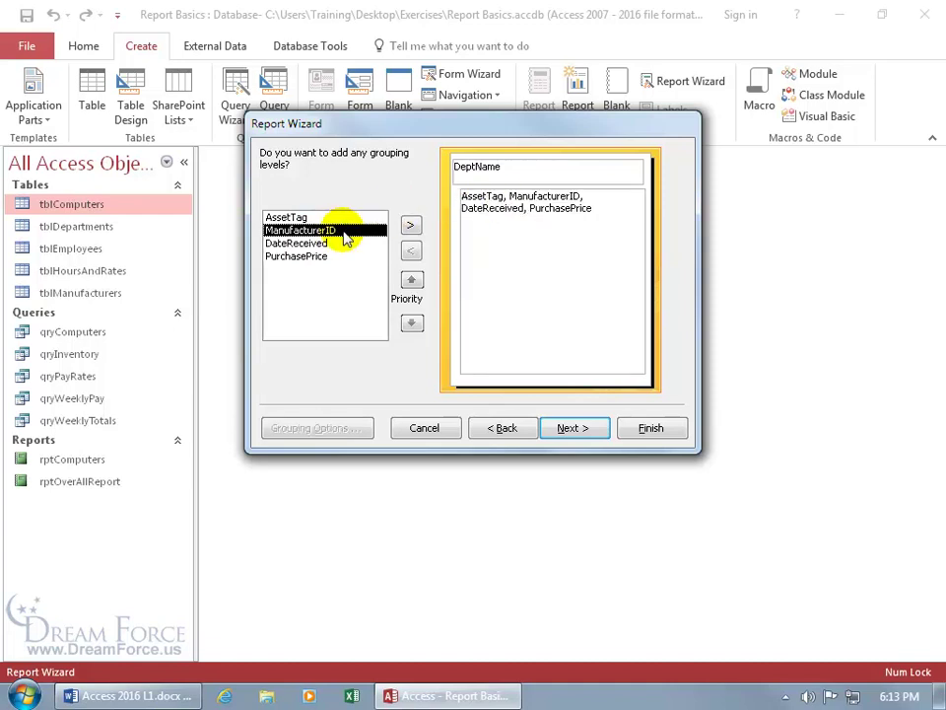
pyautogui.click(412, 226)
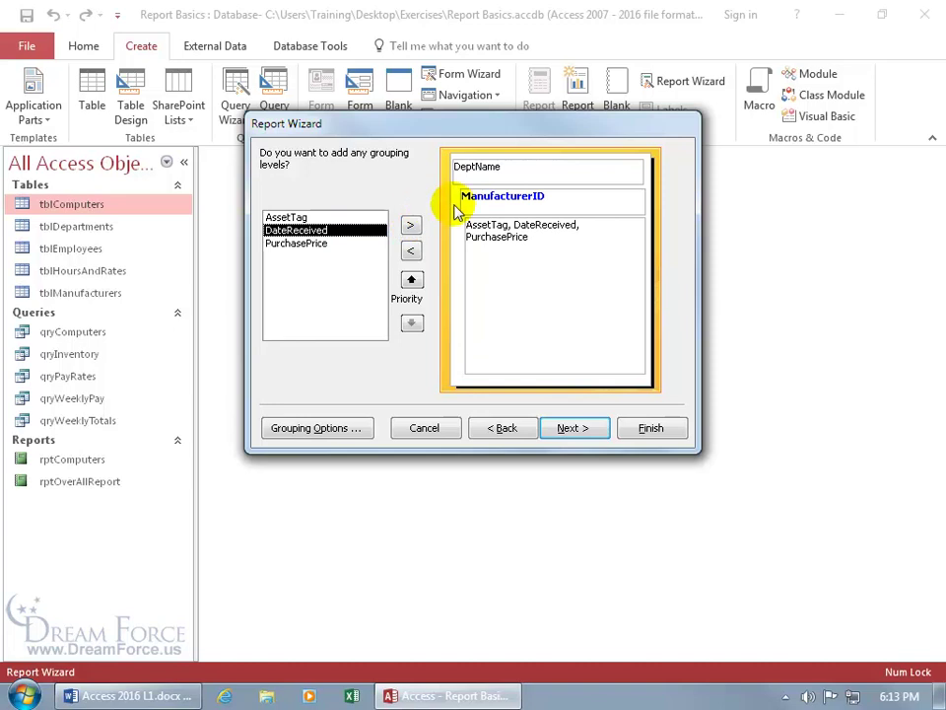
pyautogui.click(411, 250)
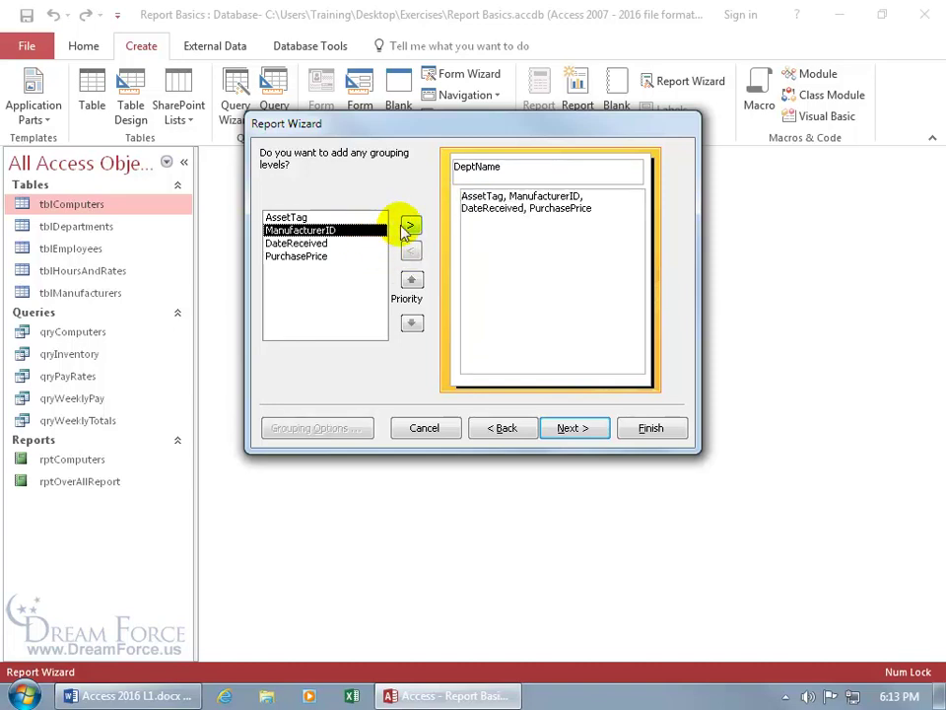
pyautogui.click(411, 226)
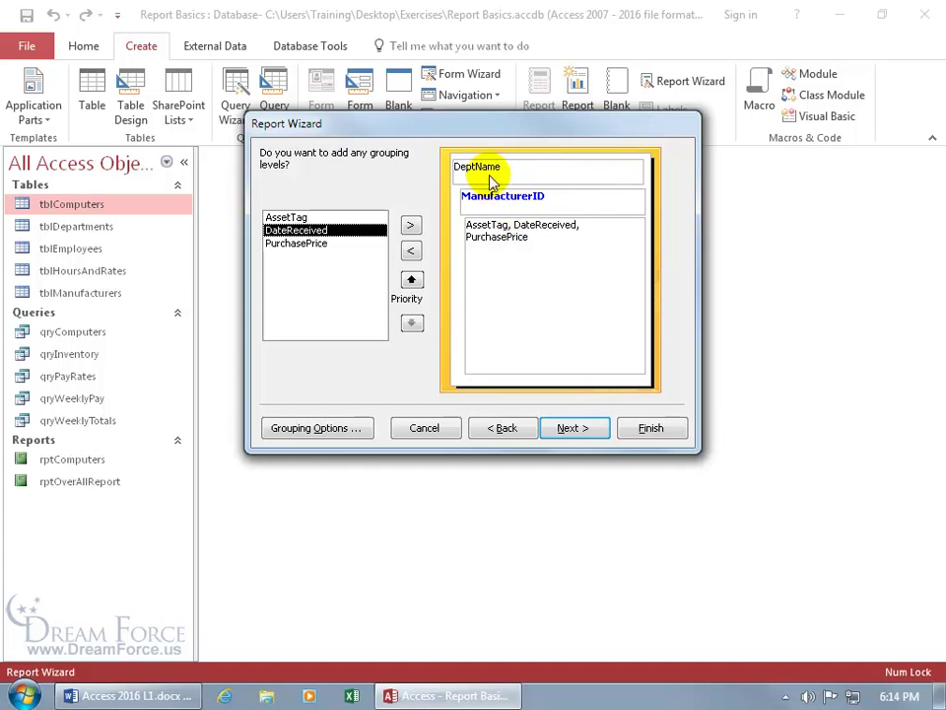
pyautogui.moveTo(494, 202); pyautogui.dragTo(490, 209)
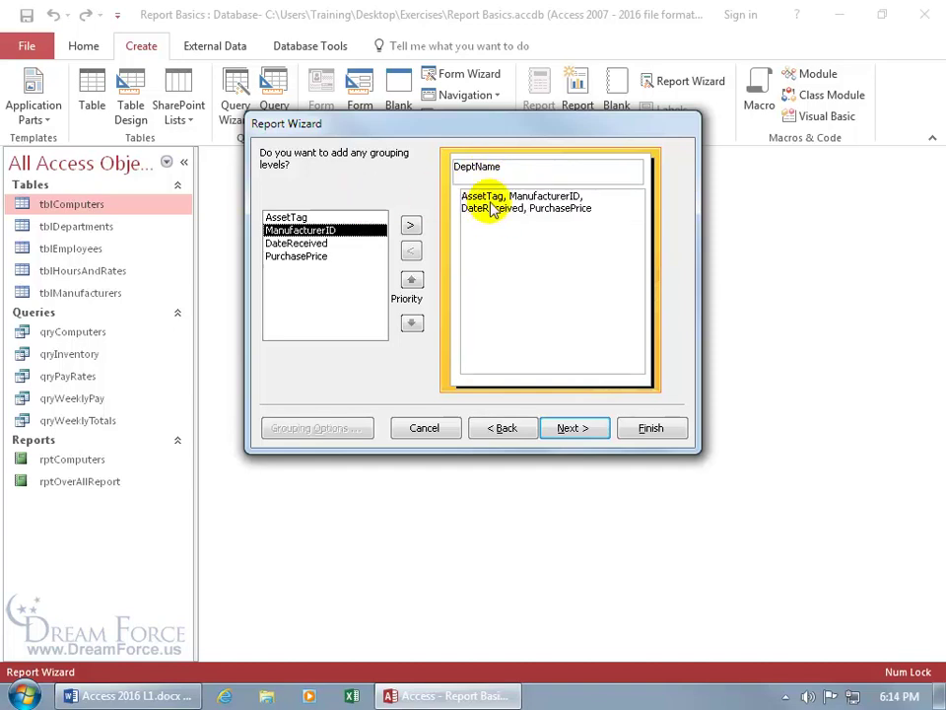
# Continue without extra grouping levels and sort the detail records by AssetTag in ascending order.
pyautogui.click(568, 430)
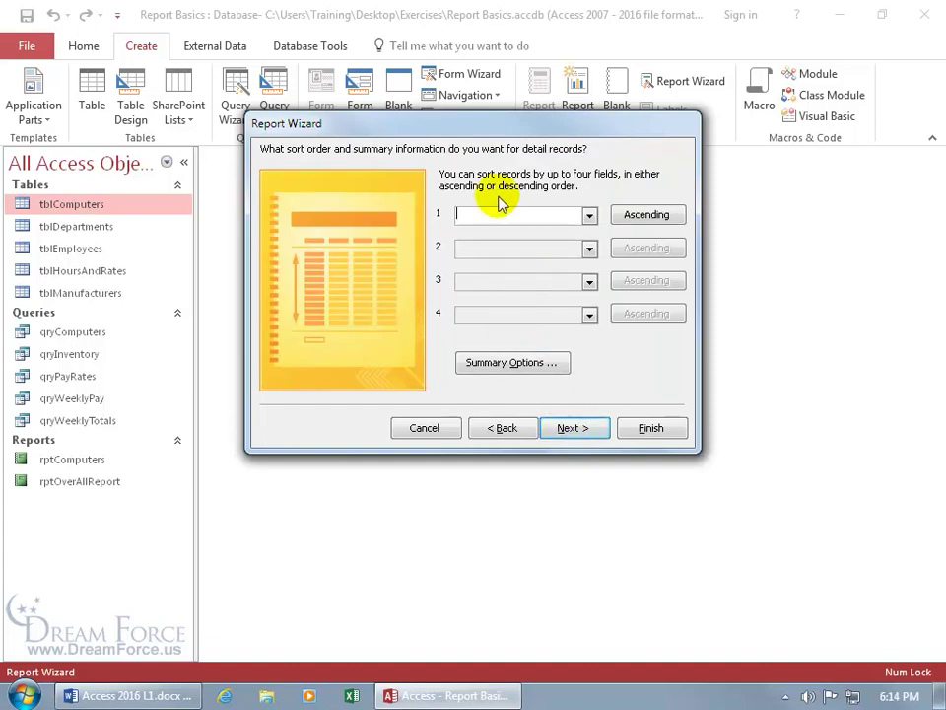
pyautogui.click(632, 218)
pyautogui.click(632, 223)
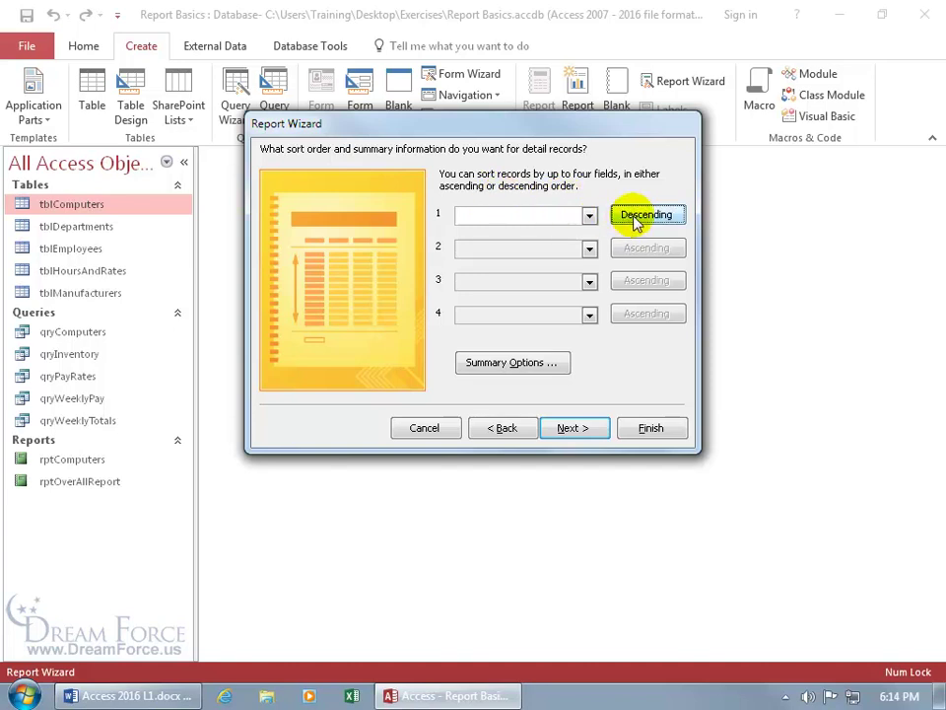
pyautogui.click(635, 220)
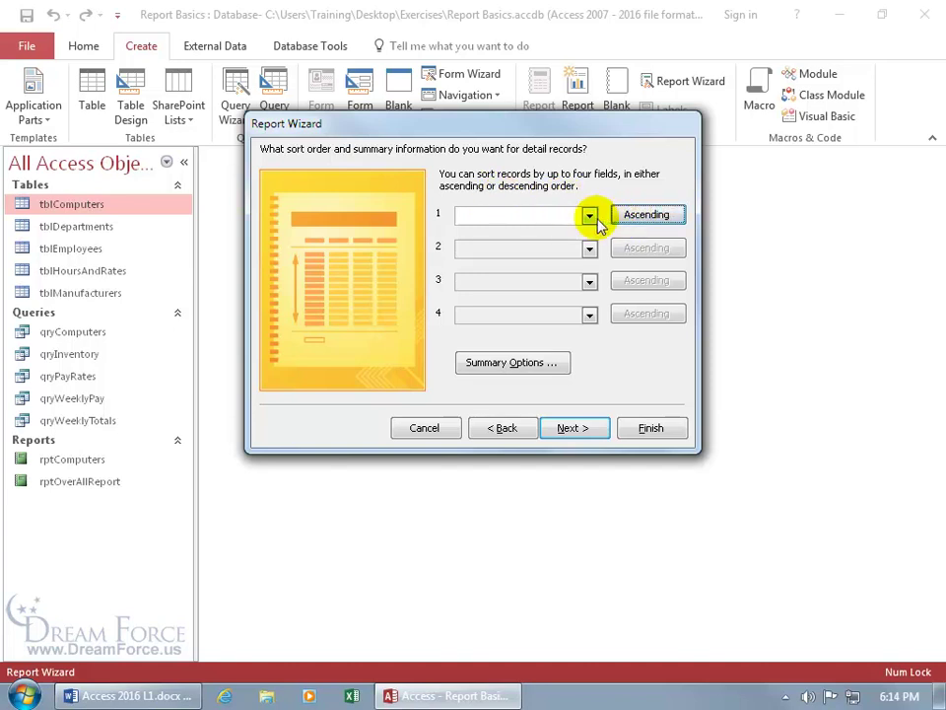
pyautogui.click(592, 220)
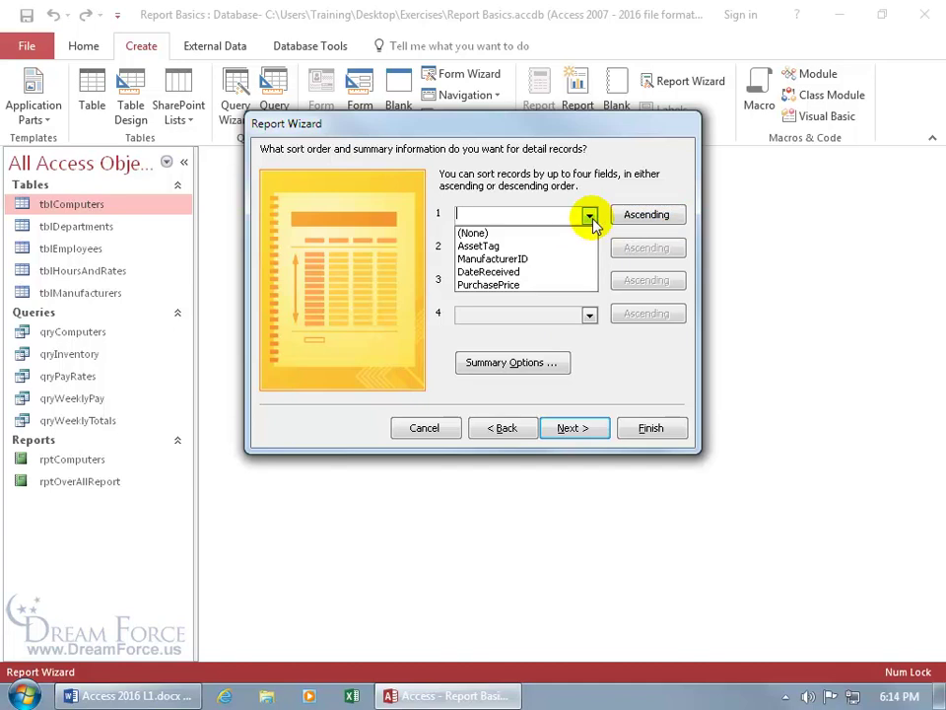
pyautogui.click(543, 245)
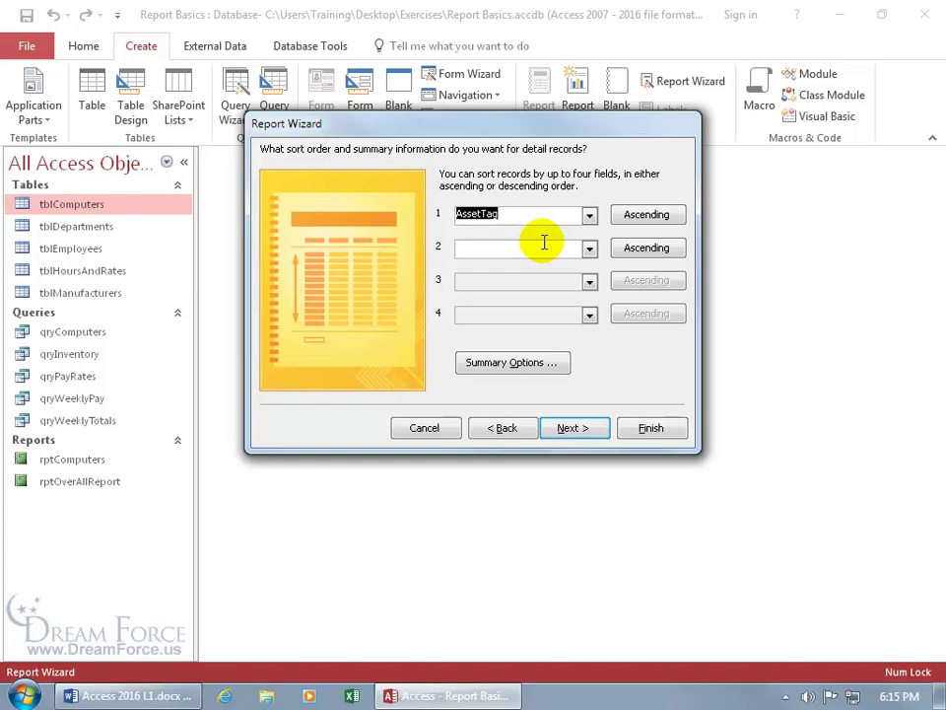
# Add a Sum summary for PurchasePrice with both detail and summary shown, and continue to the report layout choices.
pyautogui.click(533, 365)
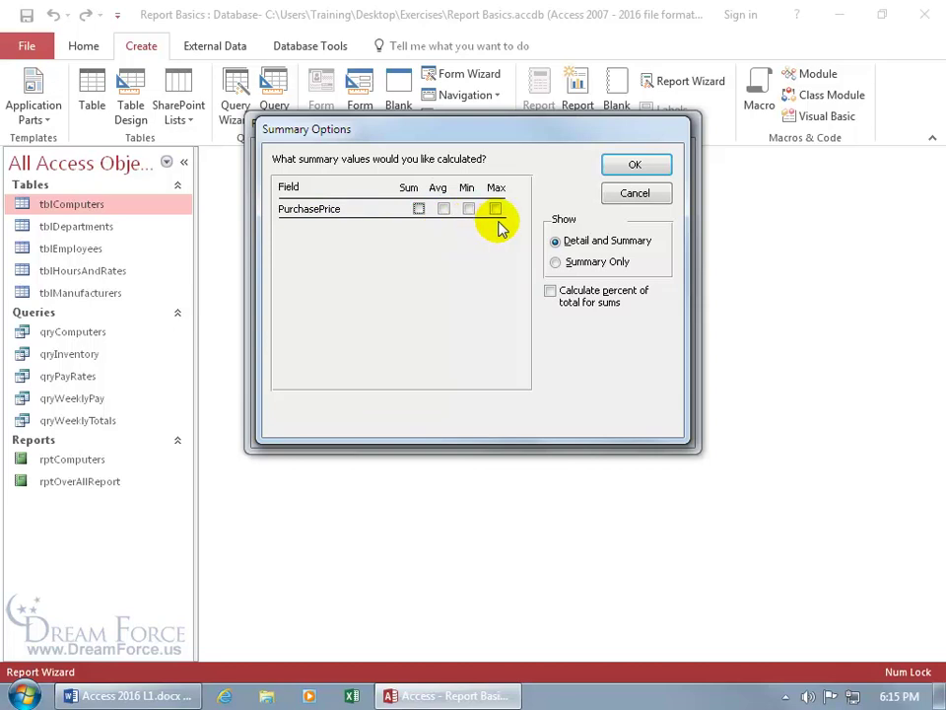
pyautogui.click(418, 209)
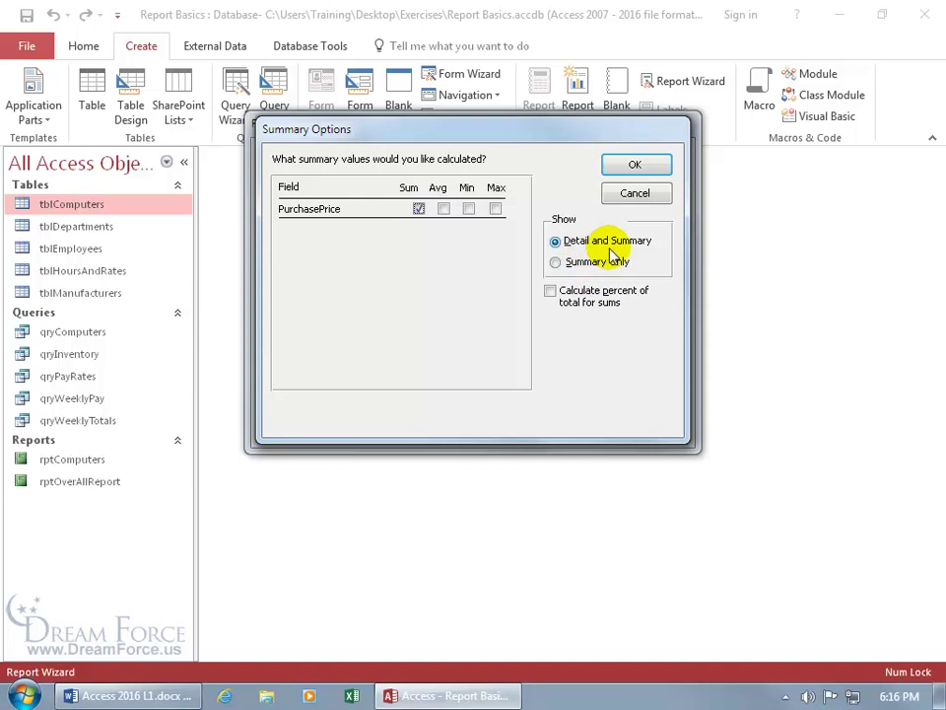
pyautogui.click(636, 165)
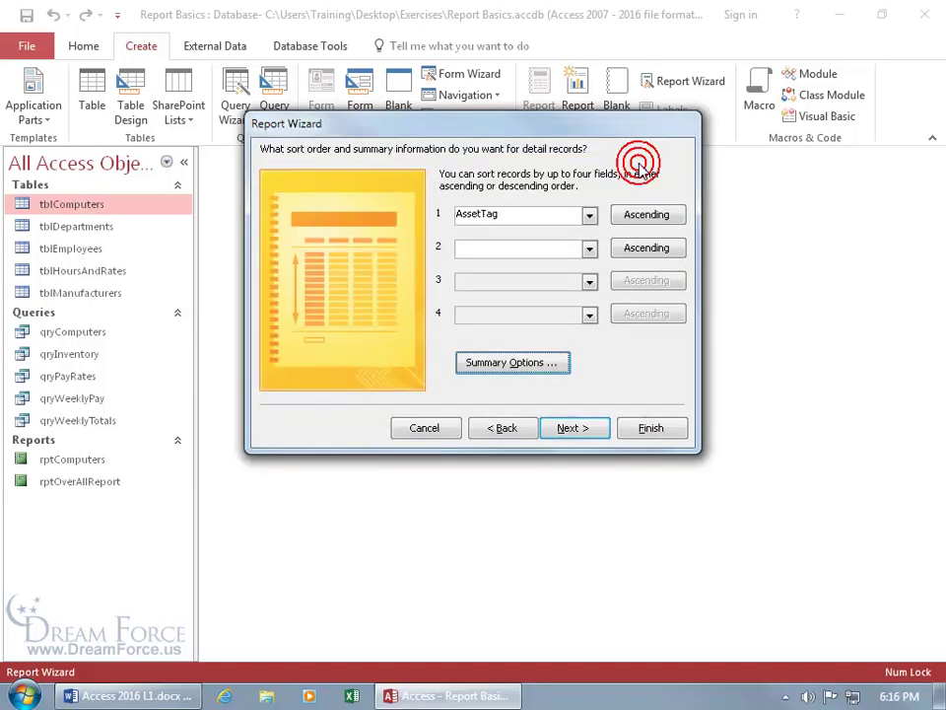
pyautogui.click(578, 430)
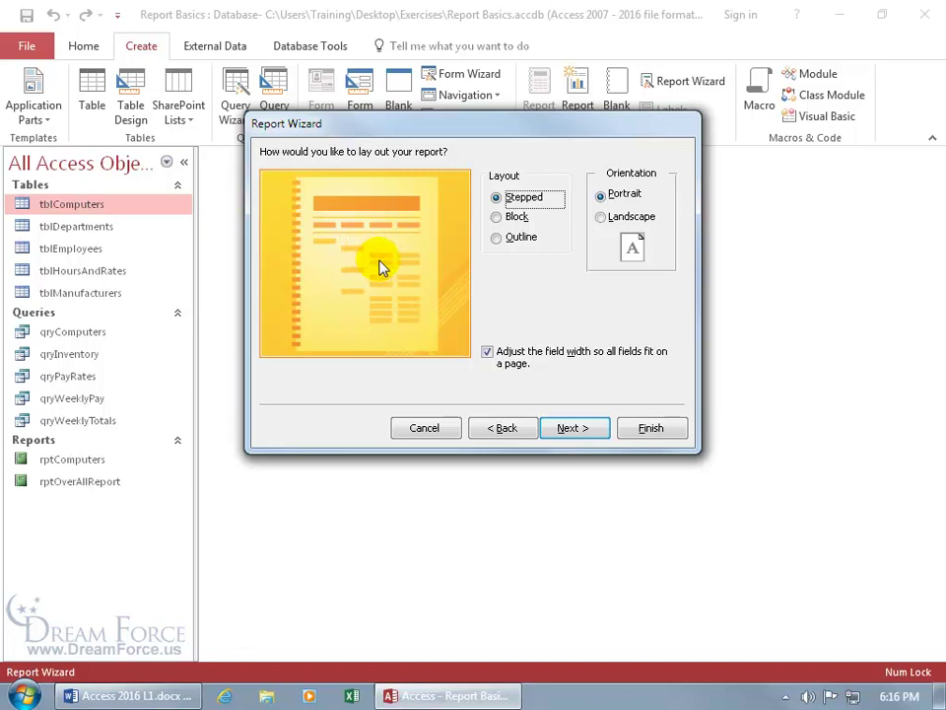
# Preview the Block and Outline layouts, settle on the Stepped layout in Portrait orientation, and continue.
pyautogui.click(498, 219)
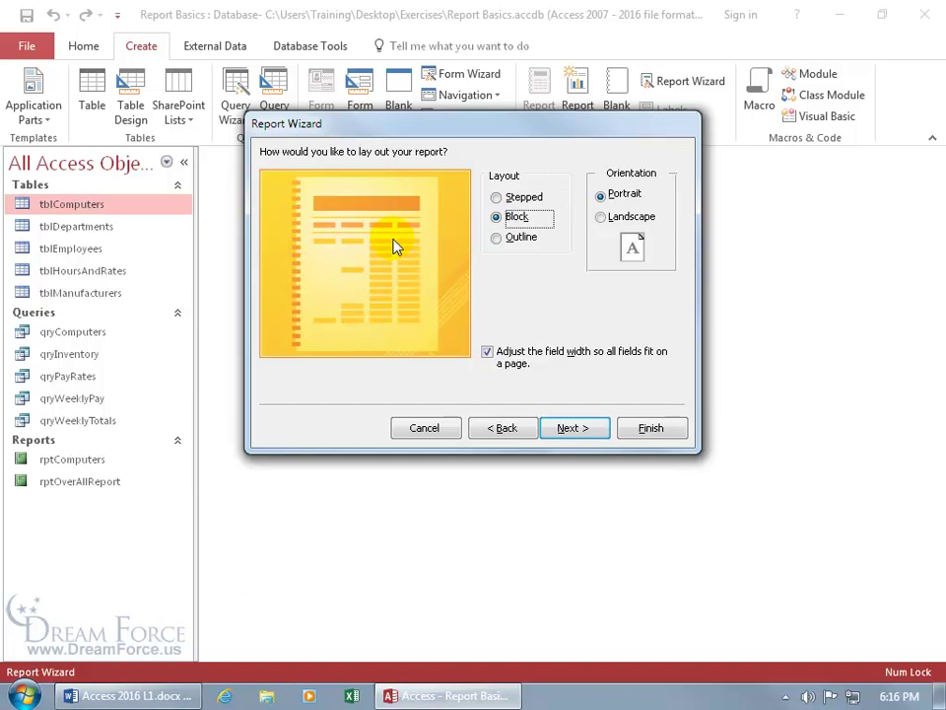
pyautogui.click(501, 240)
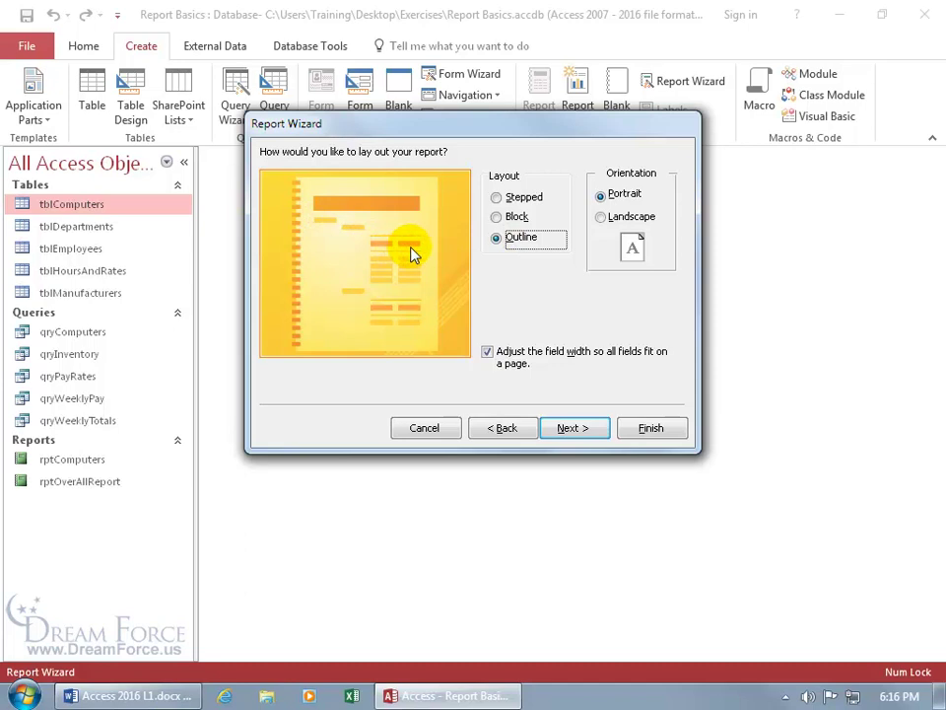
pyautogui.click(496, 197)
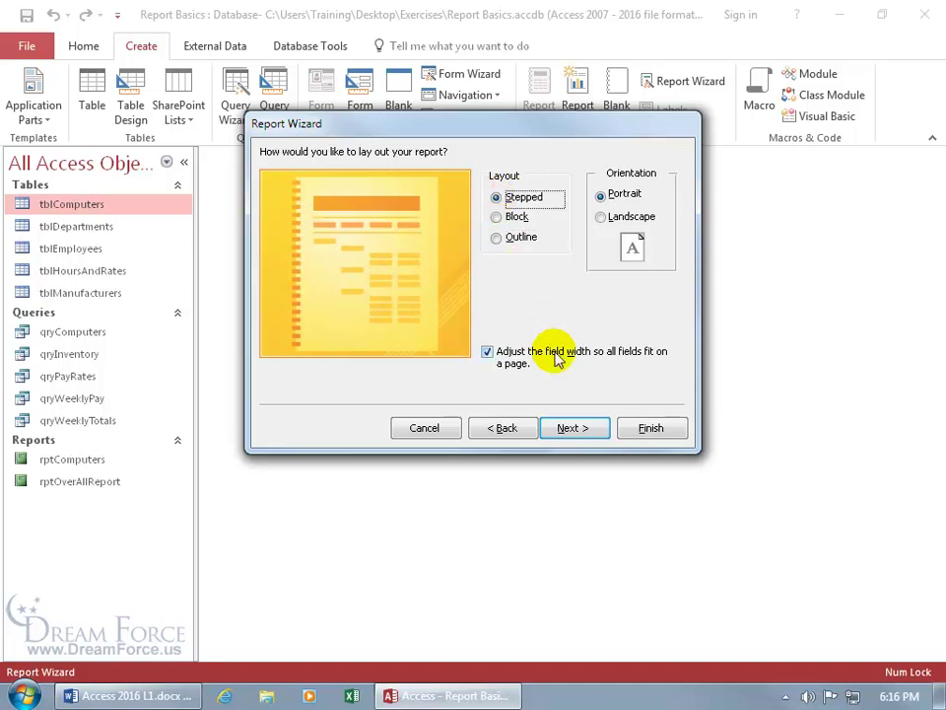
pyautogui.click(584, 426)
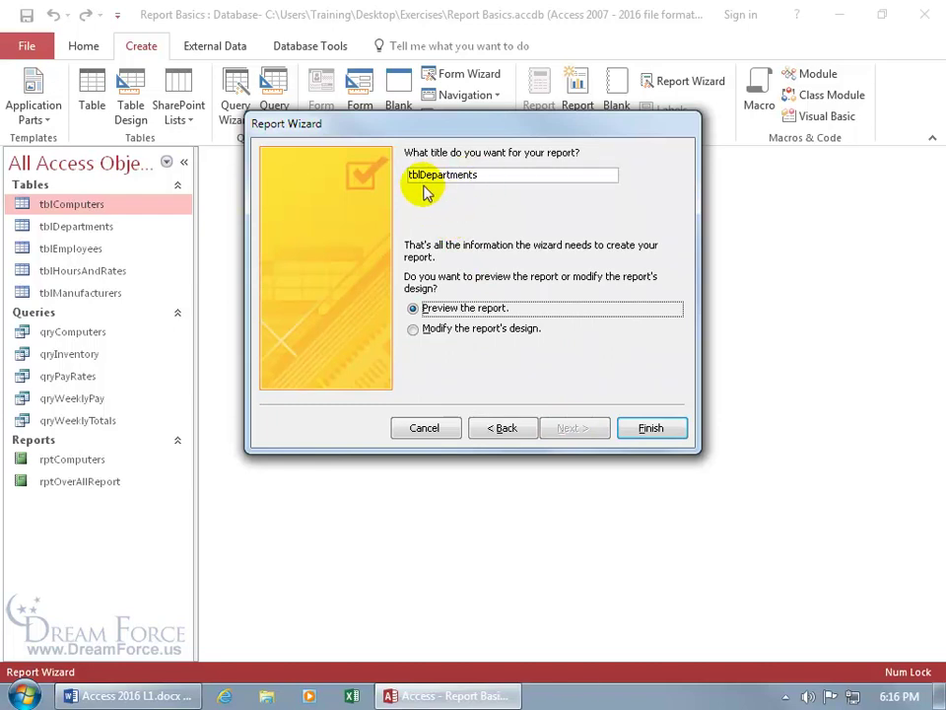
# Title the report rptPurchaseDeptTotalComputers and finish the wizard with the report opened in preview.
pyautogui.click(531, 177)
pyautogui.moveTo(530, 177); pyautogui.dragTo(386, 178)
pyautogui.press('BackSpace')
pyautogui.write('rpt')
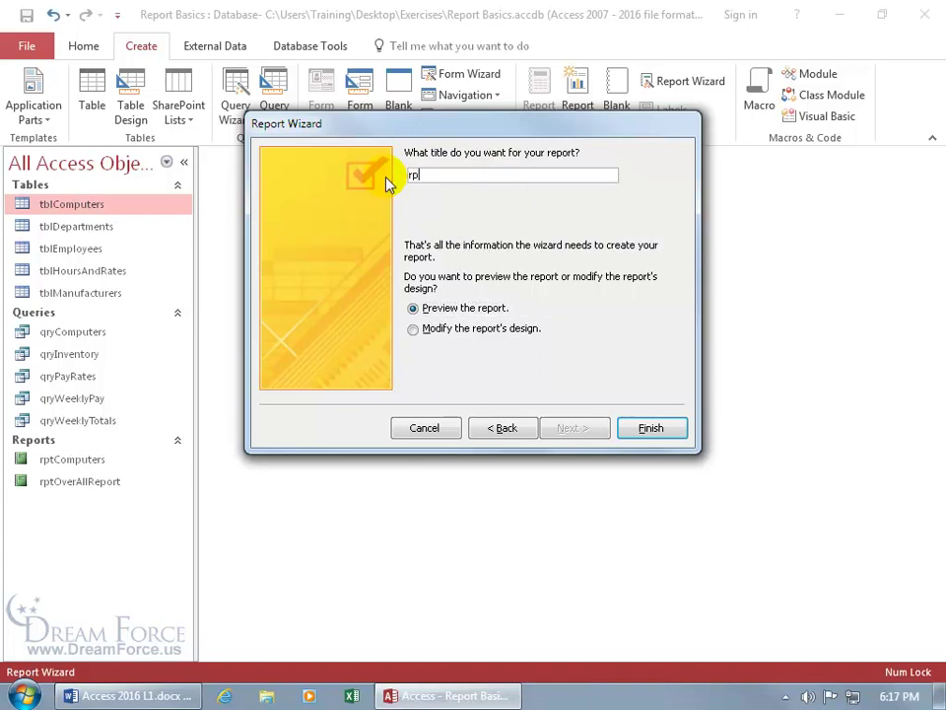
pyautogui.write('PurchaseDeptTotalComputers')
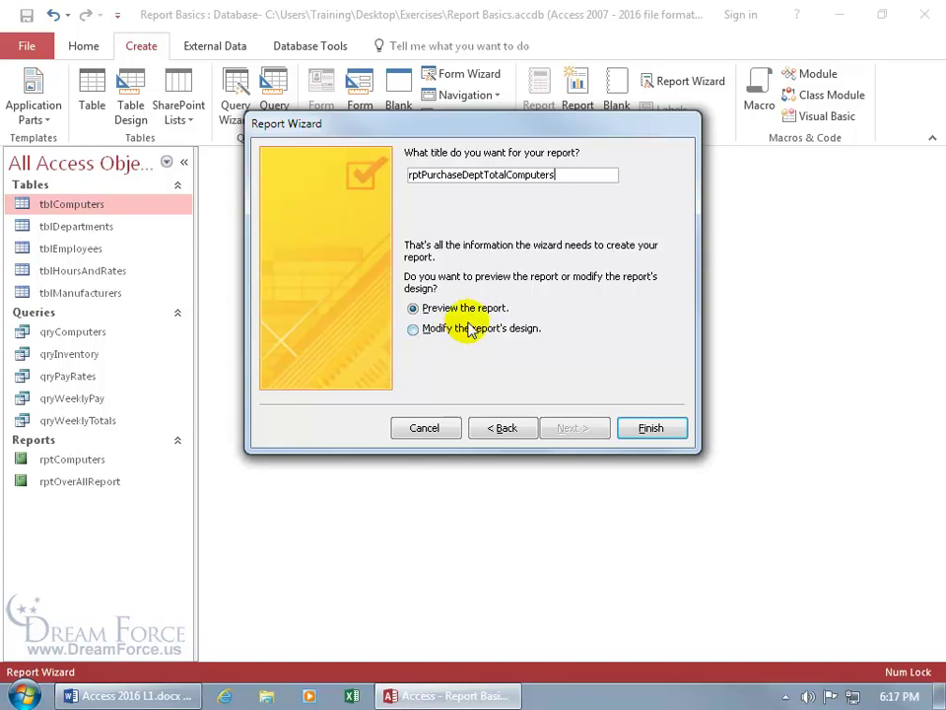
pyautogui.click(653, 430)
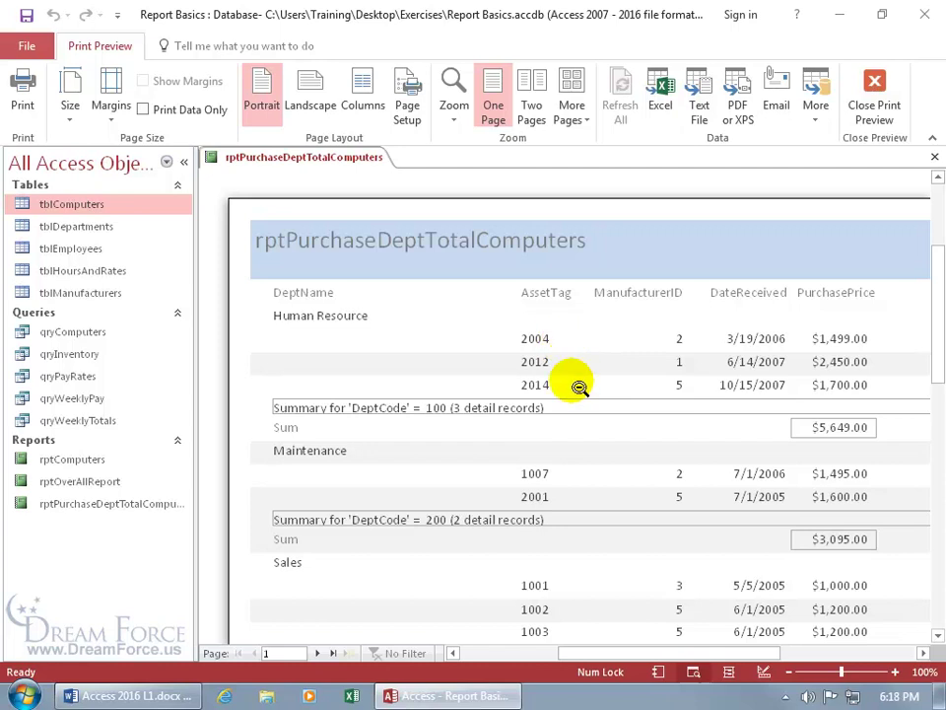
# Examine the department groups, their purchase price sums and the grand total across both pages of the report preview.
pyautogui.moveTo(614, 651)
pyautogui.mouseDown()
pyautogui.moveTo(647, 654)
pyautogui.moveTo(617, 654)
pyautogui.mouseUp()
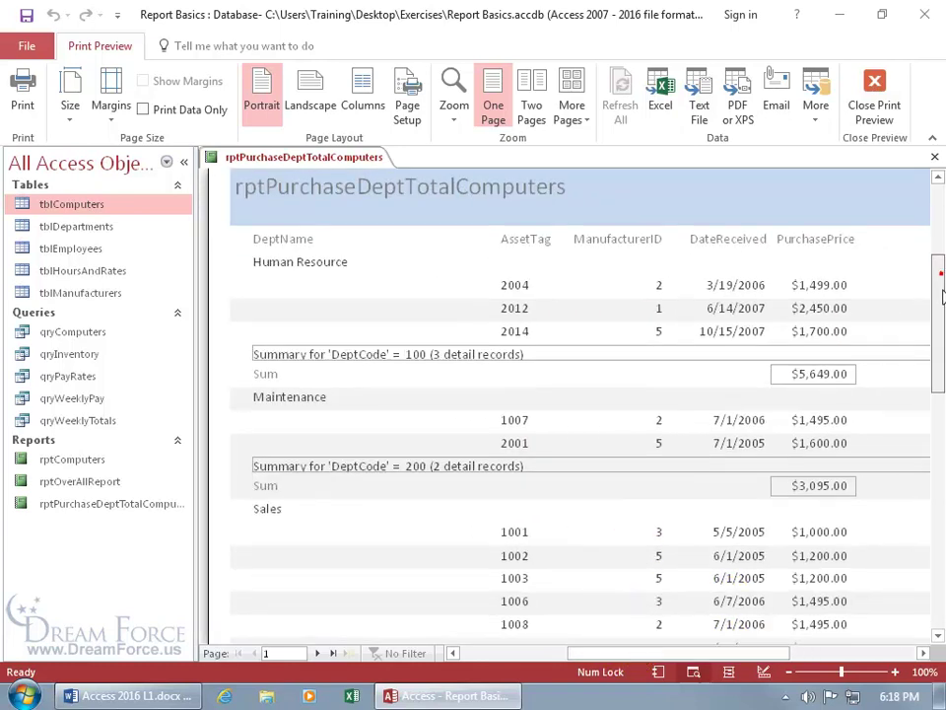
pyautogui.moveTo(936, 269); pyautogui.dragTo(939, 375)
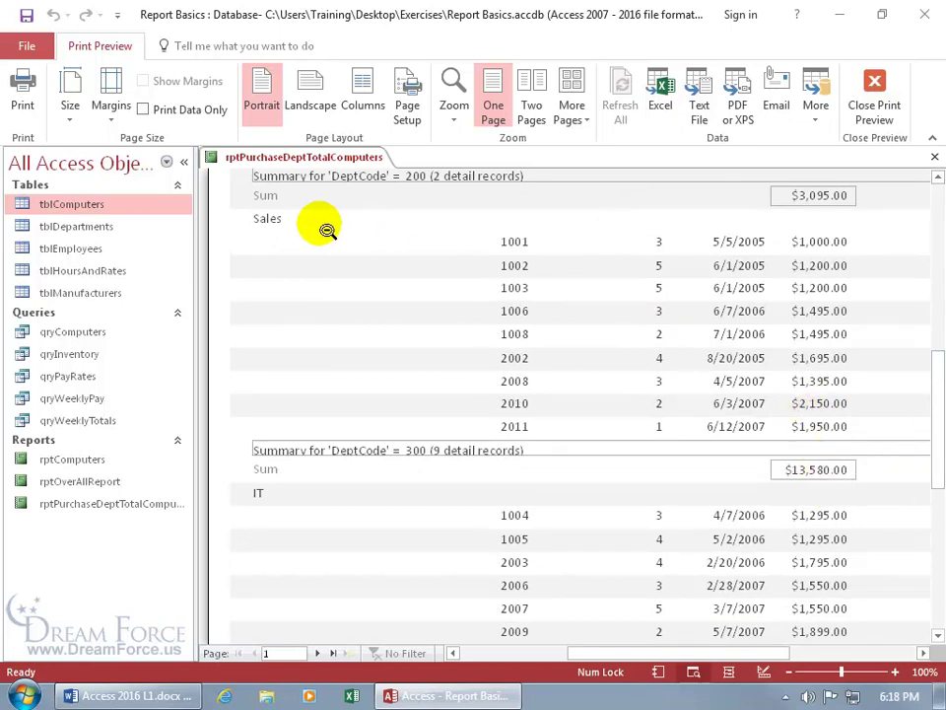
pyautogui.moveTo(932, 397); pyautogui.dragTo(936, 423)
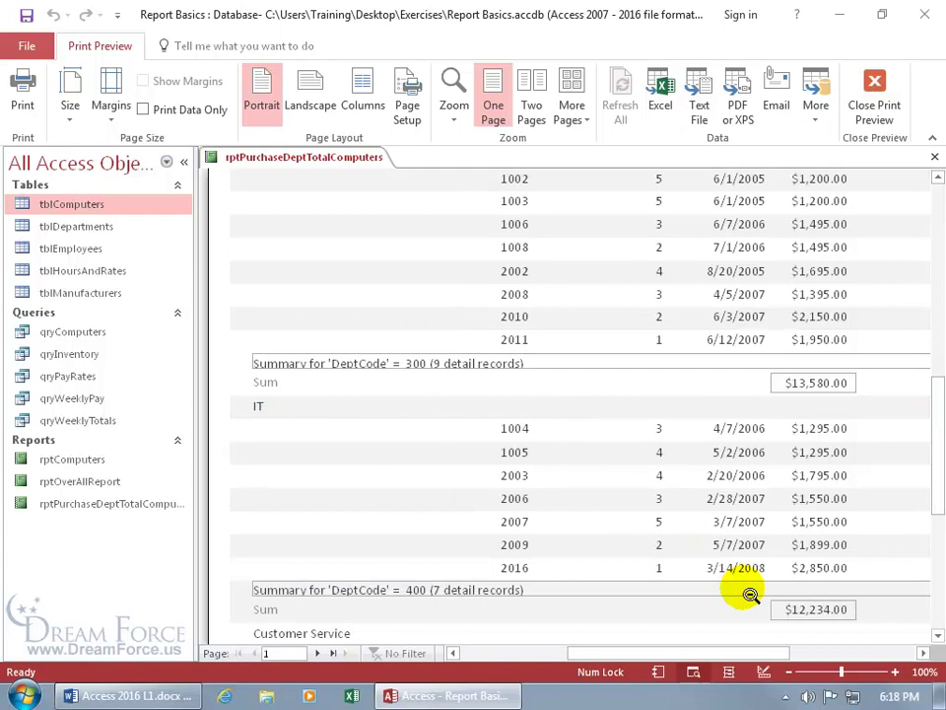
pyautogui.scroll(-1, 551, 601)
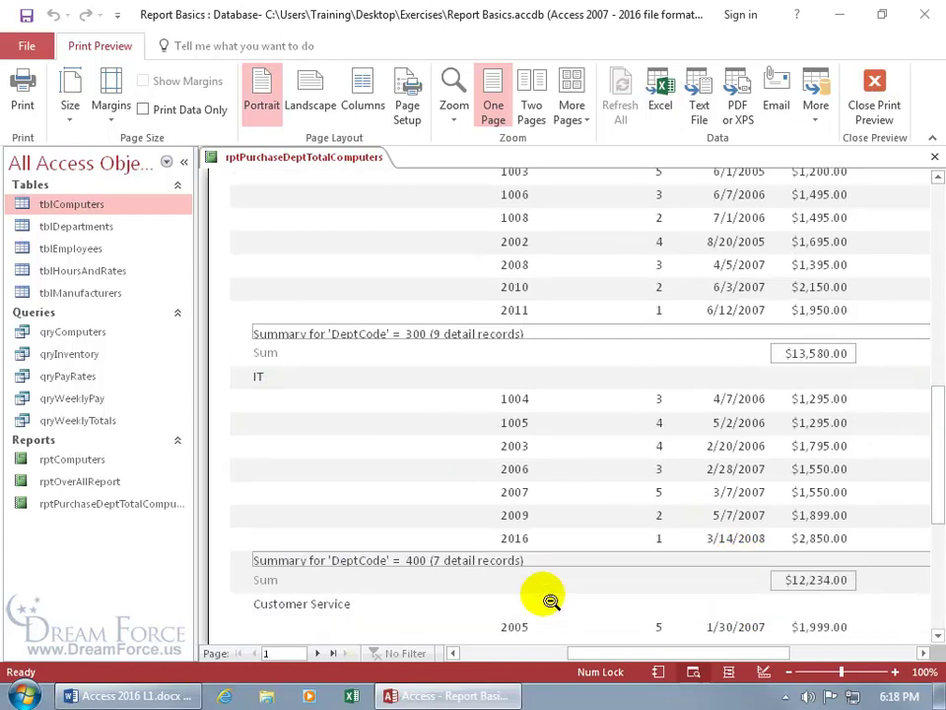
pyautogui.scroll(-2, 551, 602)
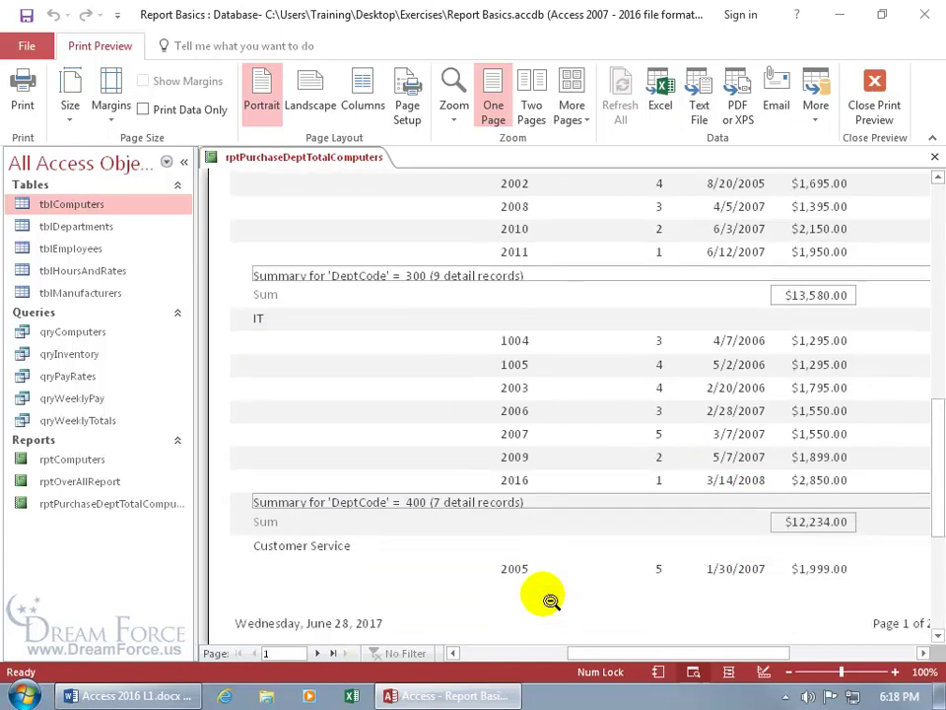
pyautogui.click(322, 653)
pyautogui.moveTo(933, 507); pyautogui.dragTo(936, 323)
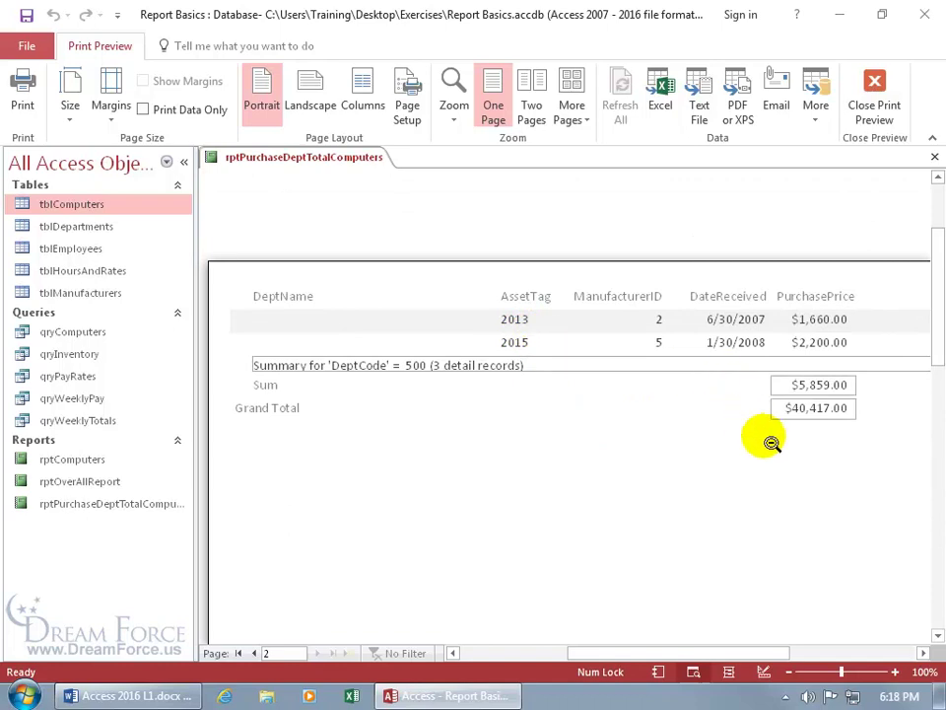
pyautogui.click(701, 430)
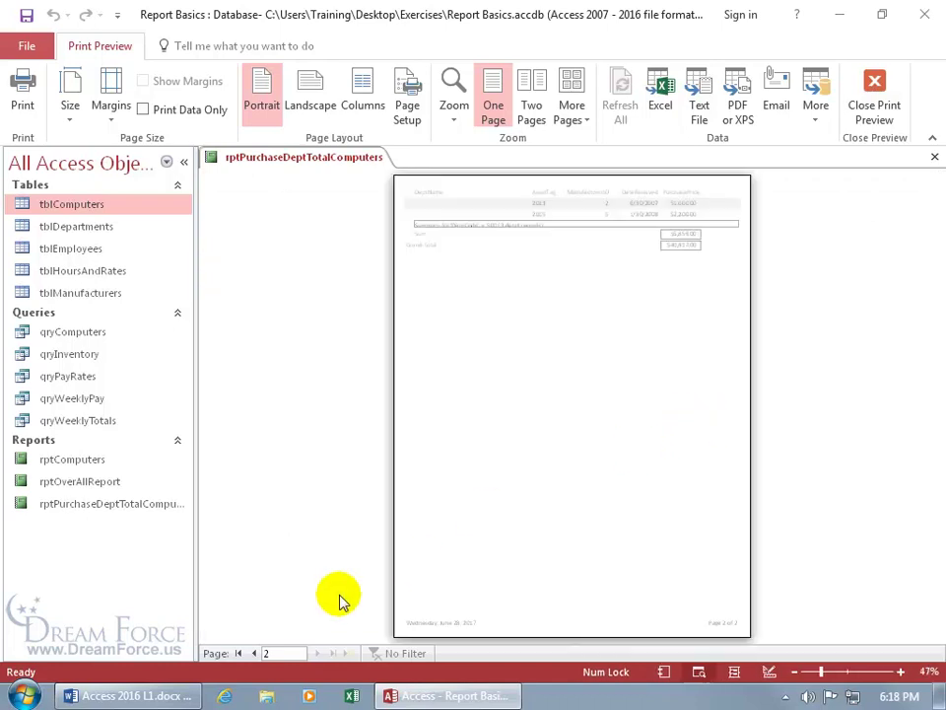
pyautogui.click(238, 653)
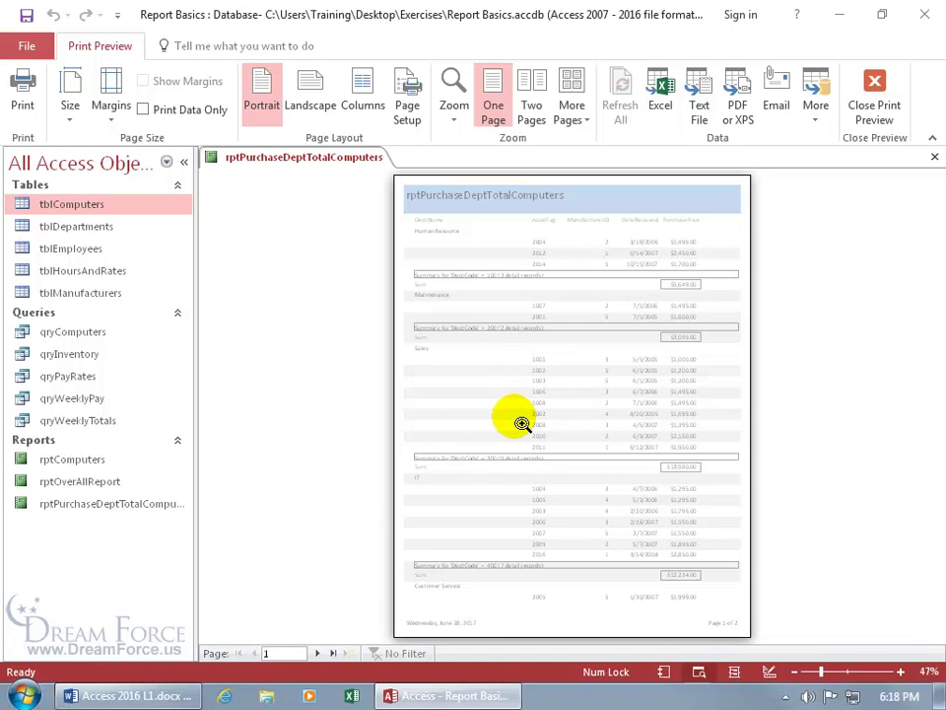
# Switch the report to Layout View and open the ManufacturerID column heading for editing.
pyautogui.rightClick(518, 368)
pyautogui.click(522, 382)
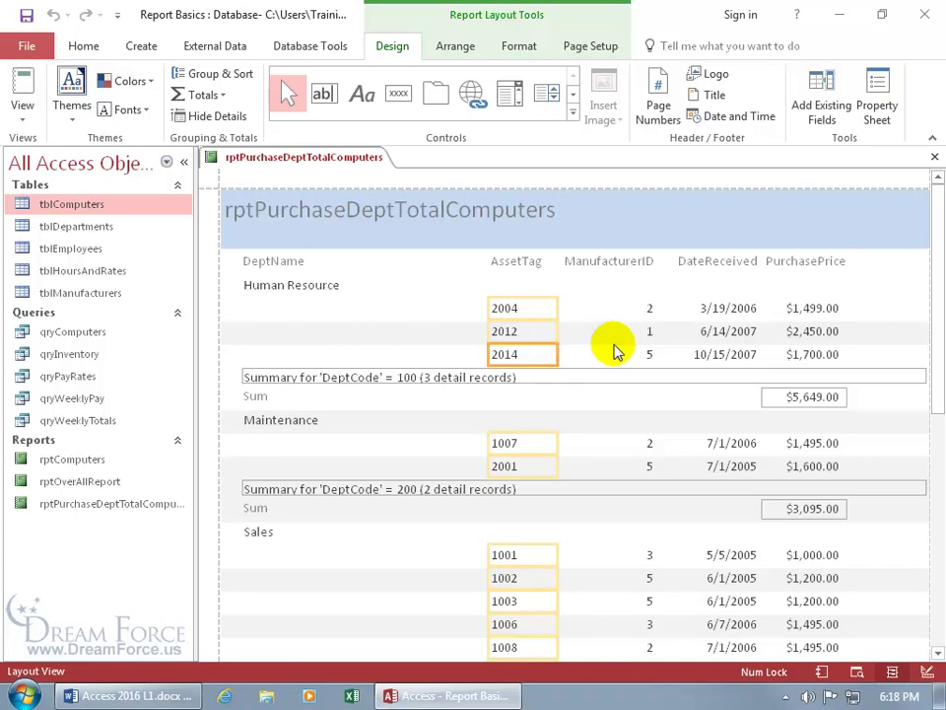
pyautogui.click(650, 331)
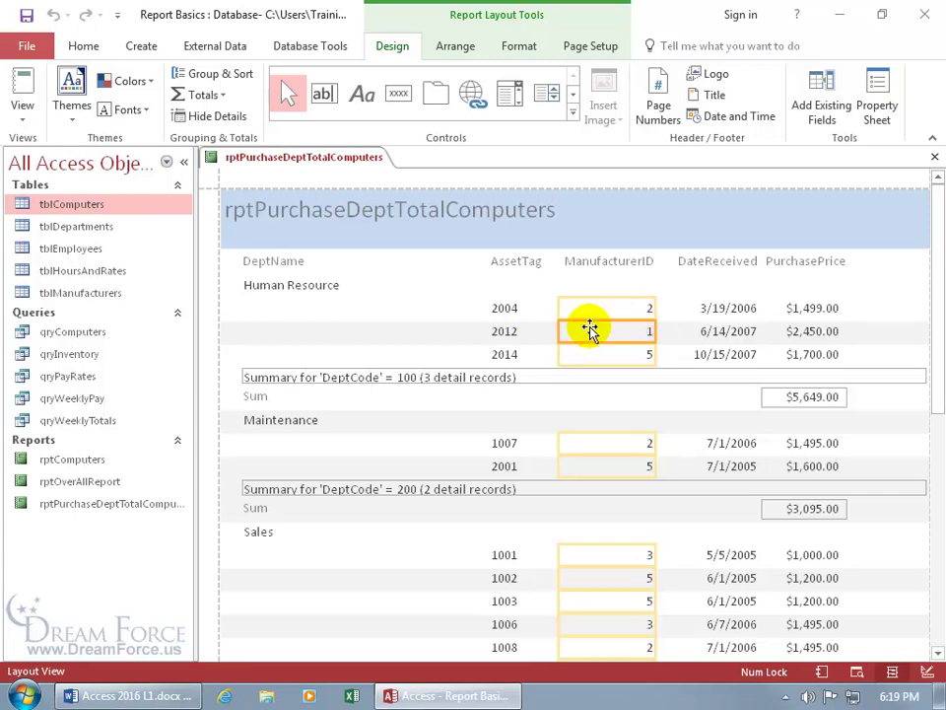
pyautogui.click(601, 261)
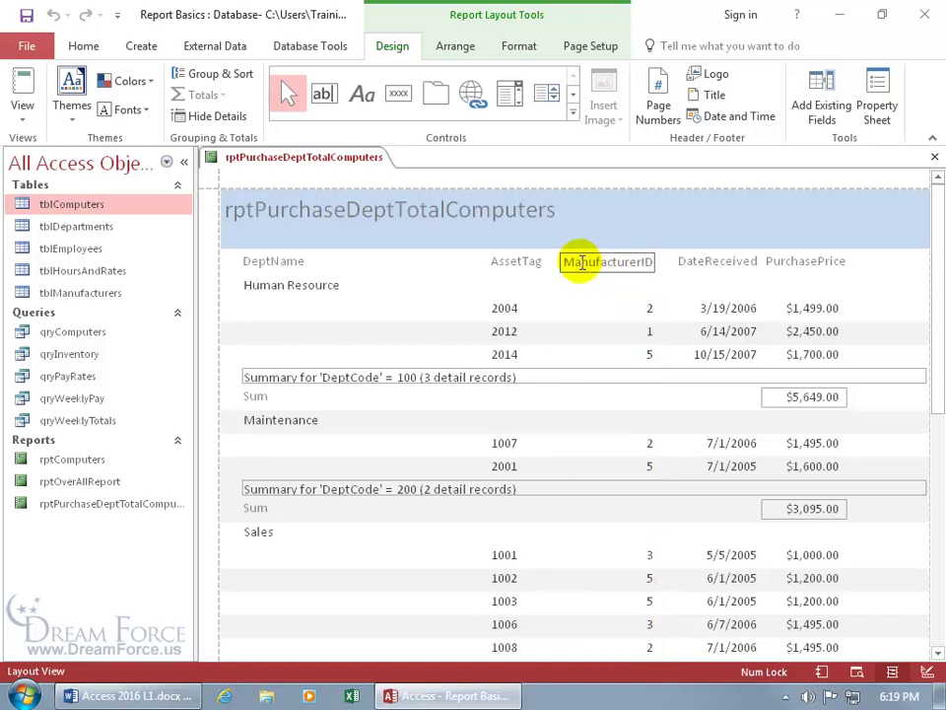
pyautogui.click(581, 262)
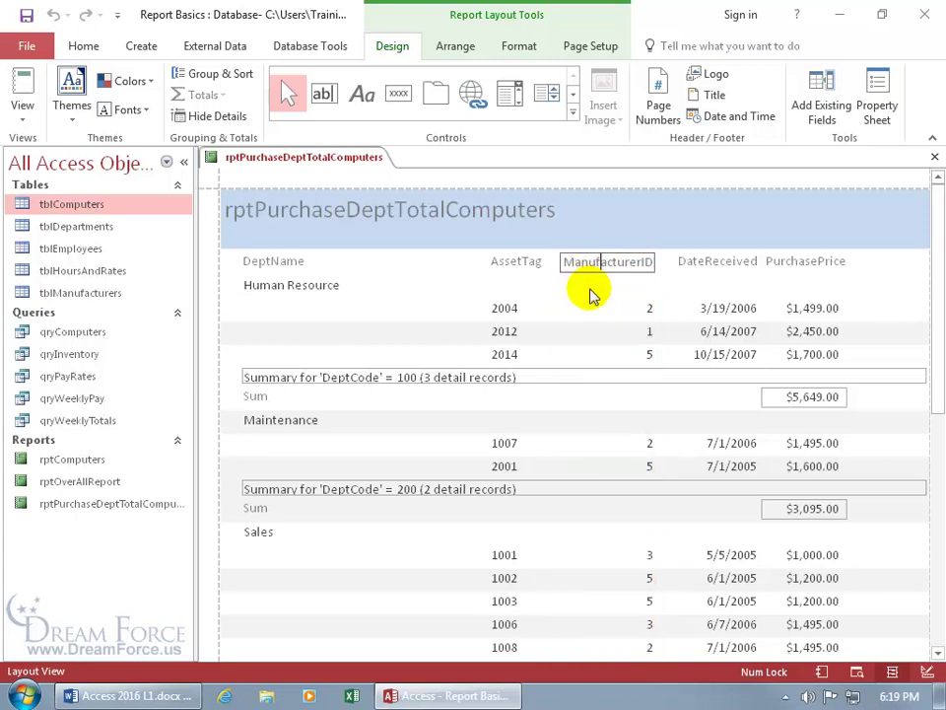
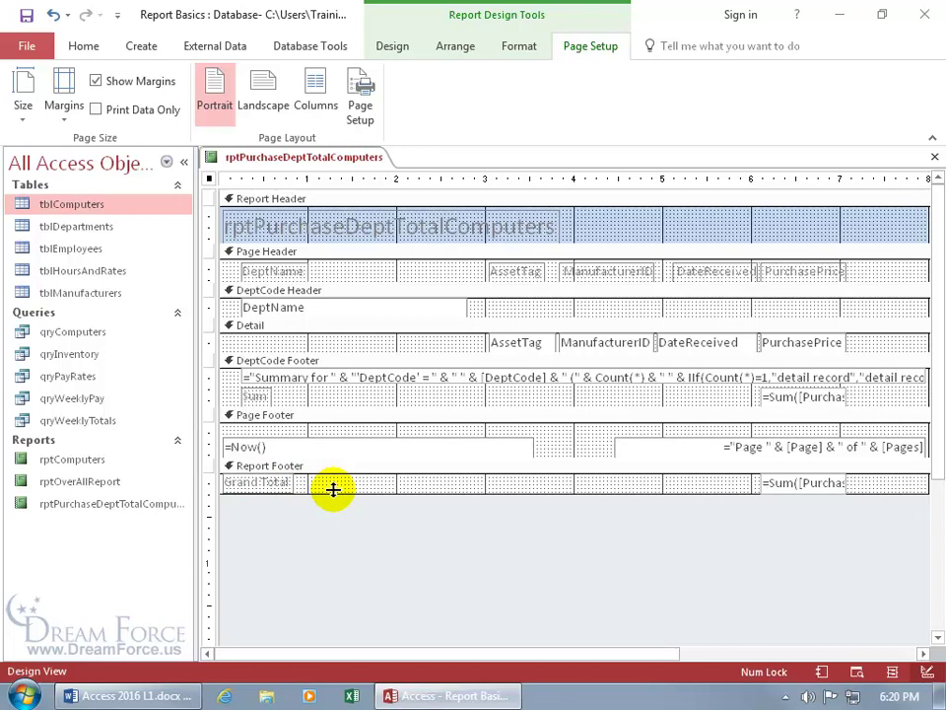
# Inspect the properties of the Grand Total label and the Report Footer section, and close the property sheet.
pyautogui.doubleClick(279, 483)
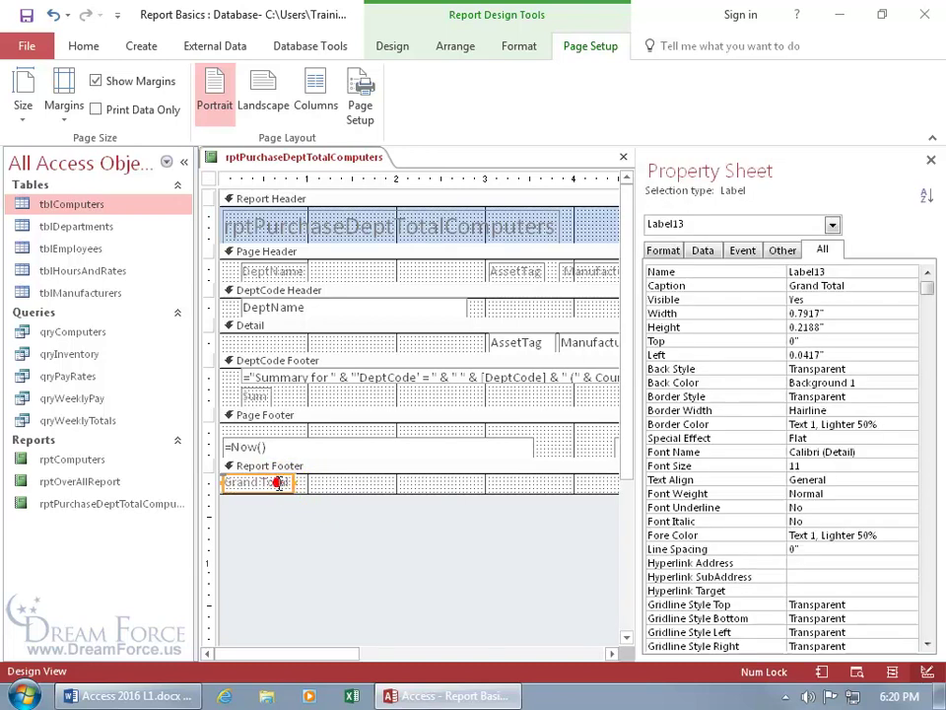
pyautogui.doubleClick(279, 483)
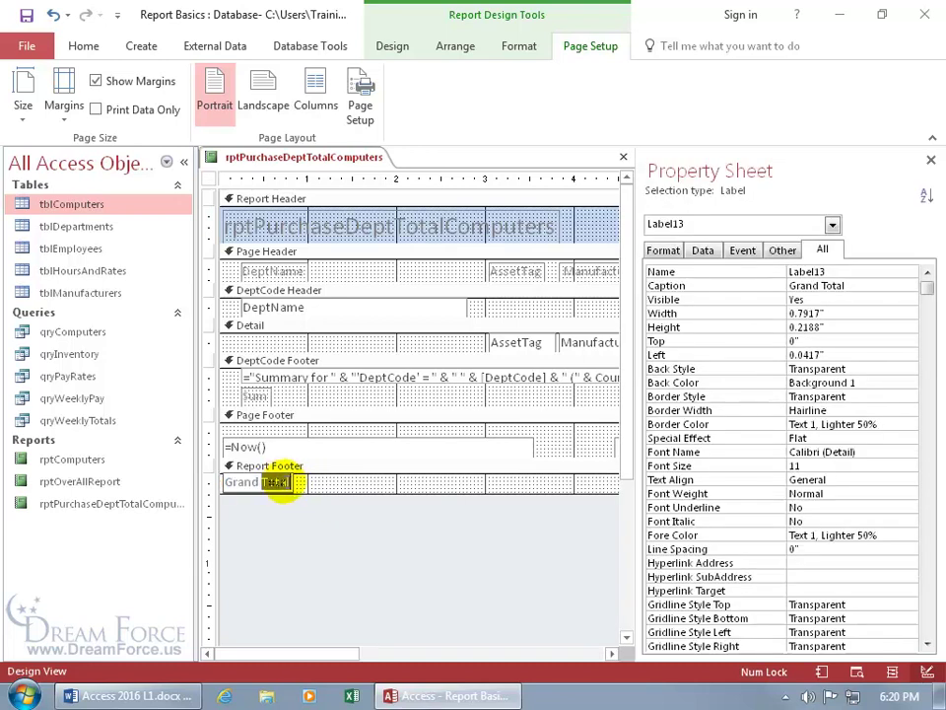
pyautogui.click(284, 483)
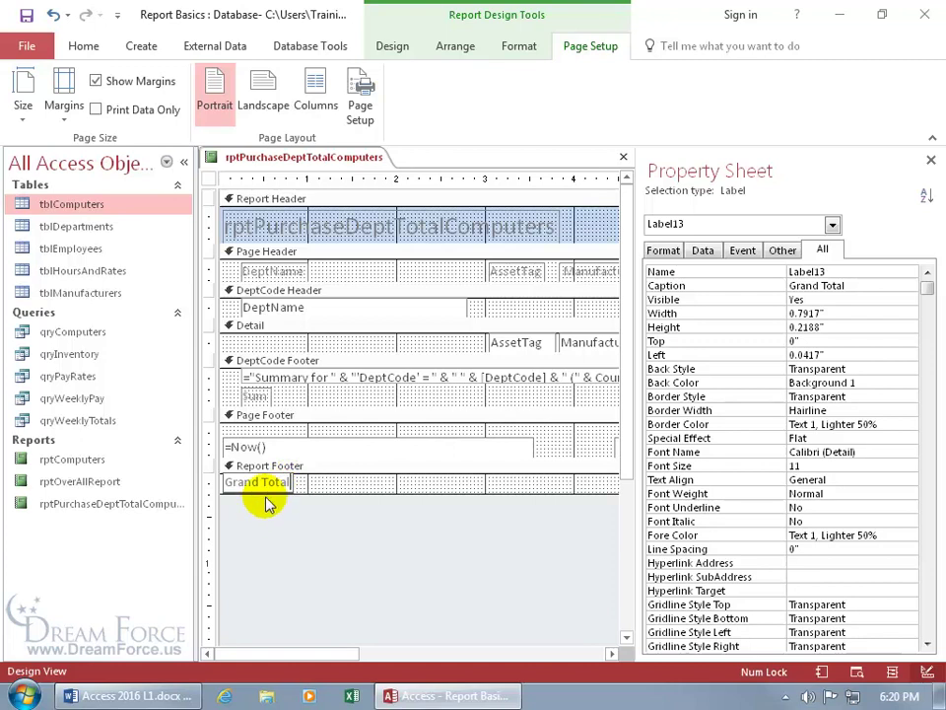
pyautogui.click(342, 485)
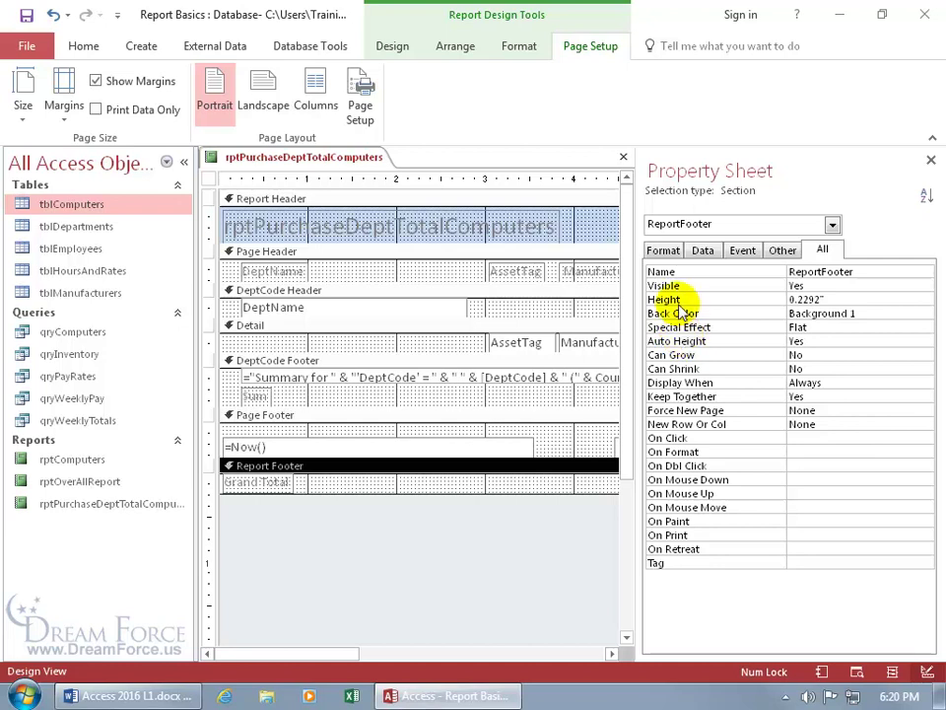
pyautogui.click(930, 160)
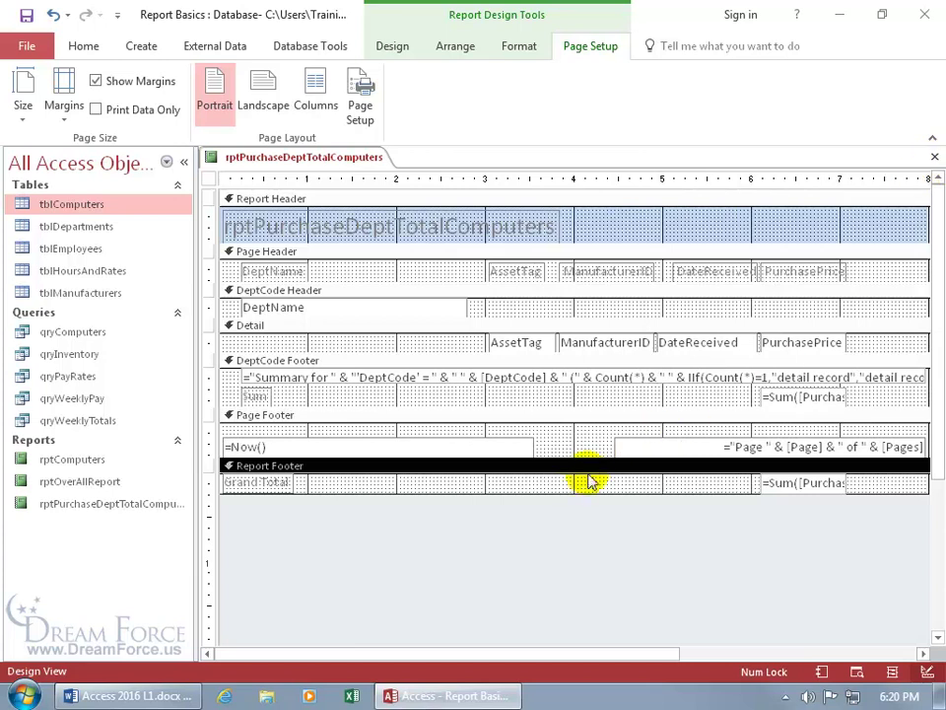
# Review the report down to its grand total in Report View, and check its page layout in Print Preview.
pyautogui.rightClick(293, 161)
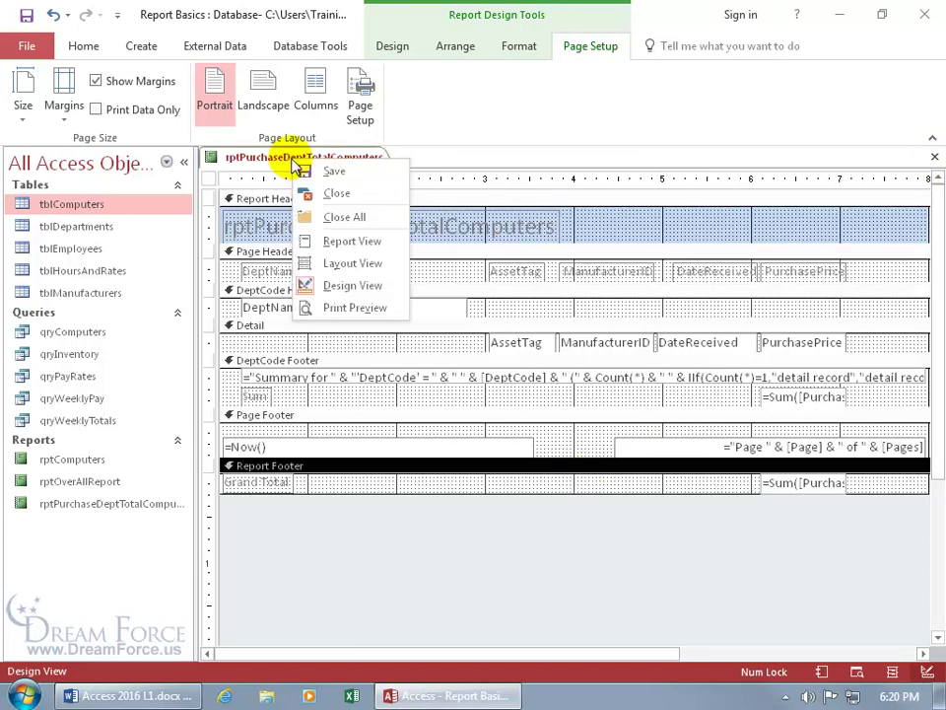
pyautogui.click(315, 240)
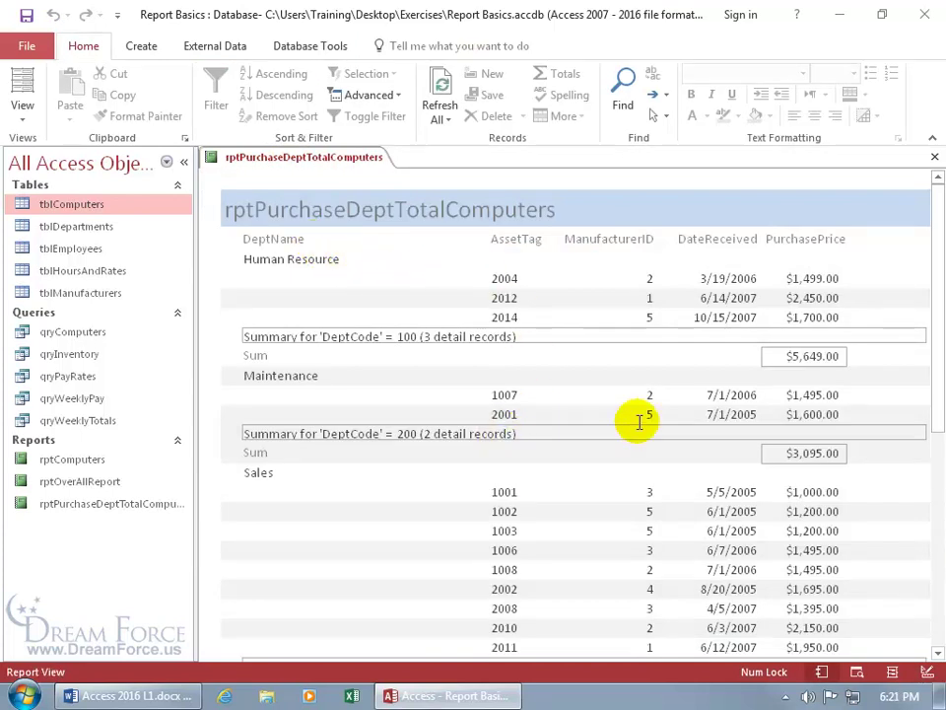
pyautogui.click(935, 270)
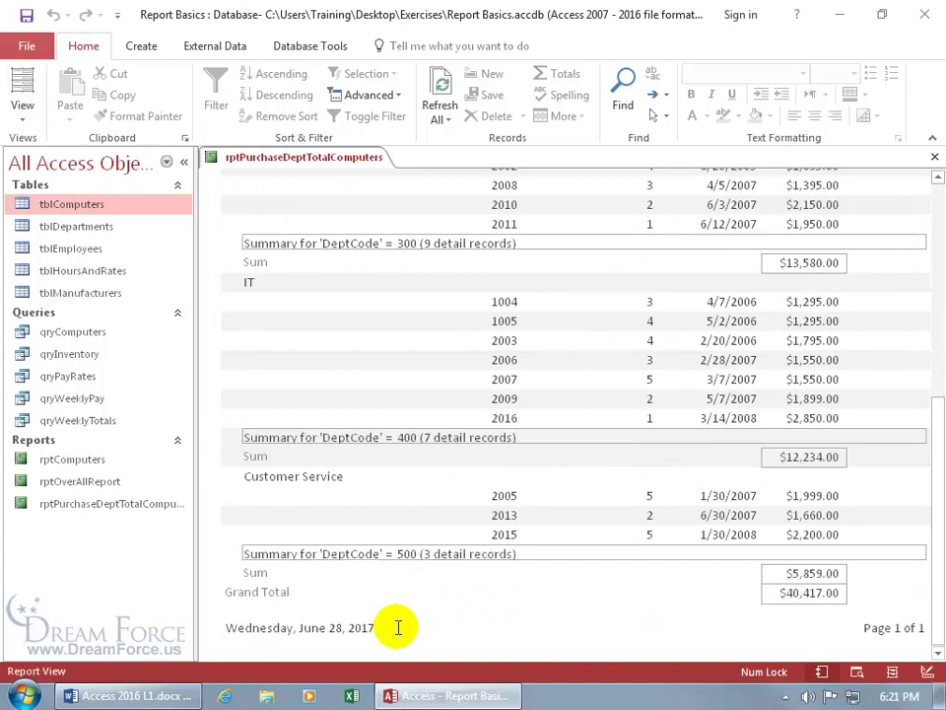
pyautogui.rightClick(448, 586)
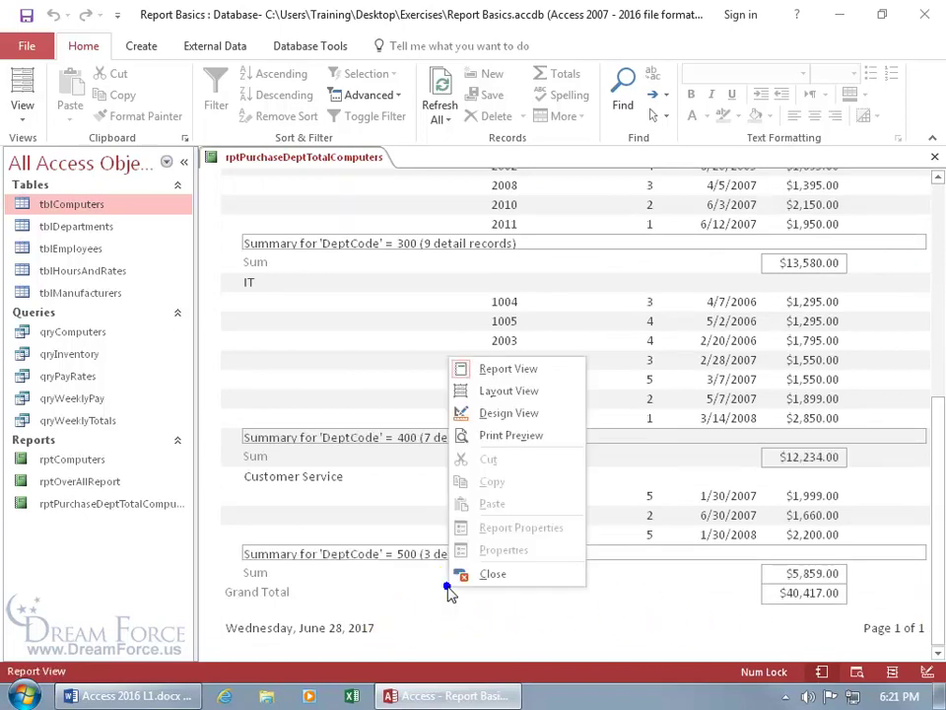
pyautogui.click(516, 439)
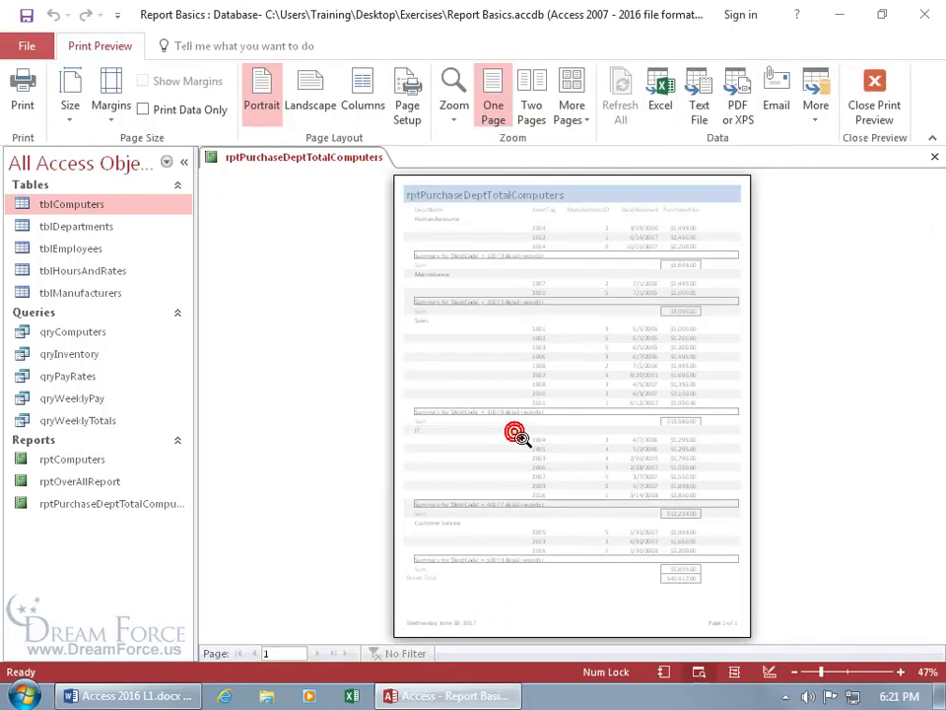
pyautogui.click(316, 656)
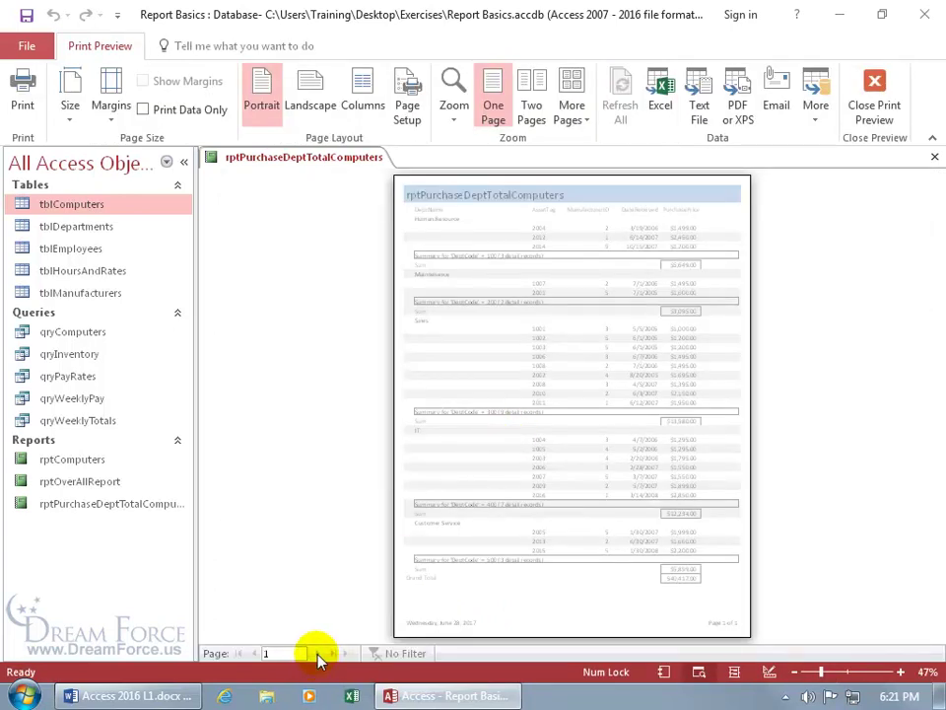
# Examine the department groups, their purchase price sums and the grand total at readable size in the single-page print preview.
pyautogui.click(536, 605)
pyautogui.click(536, 605)
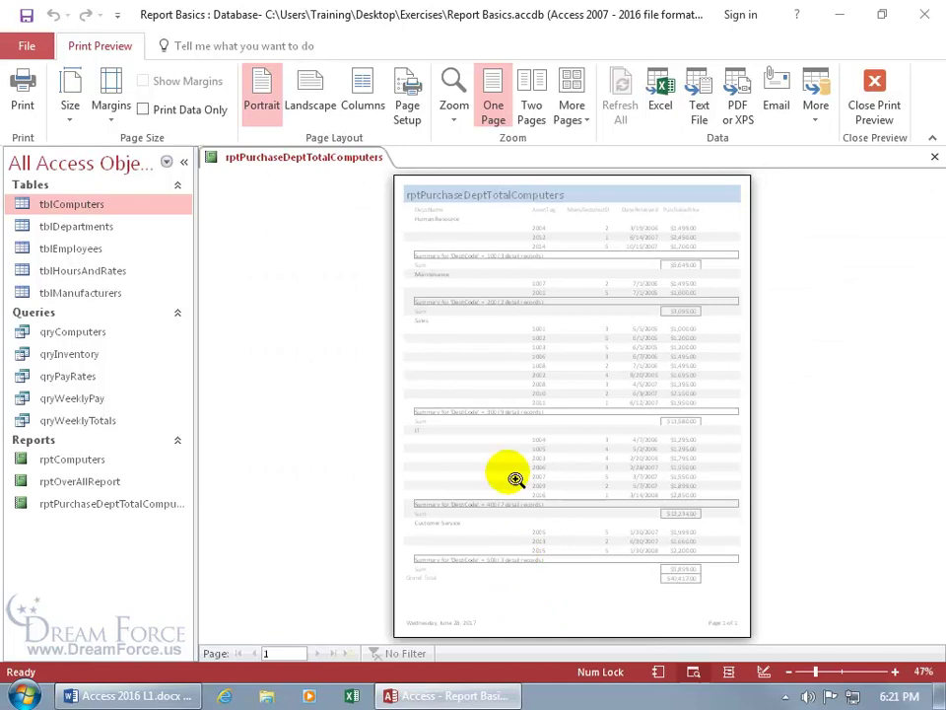
pyautogui.click(499, 321)
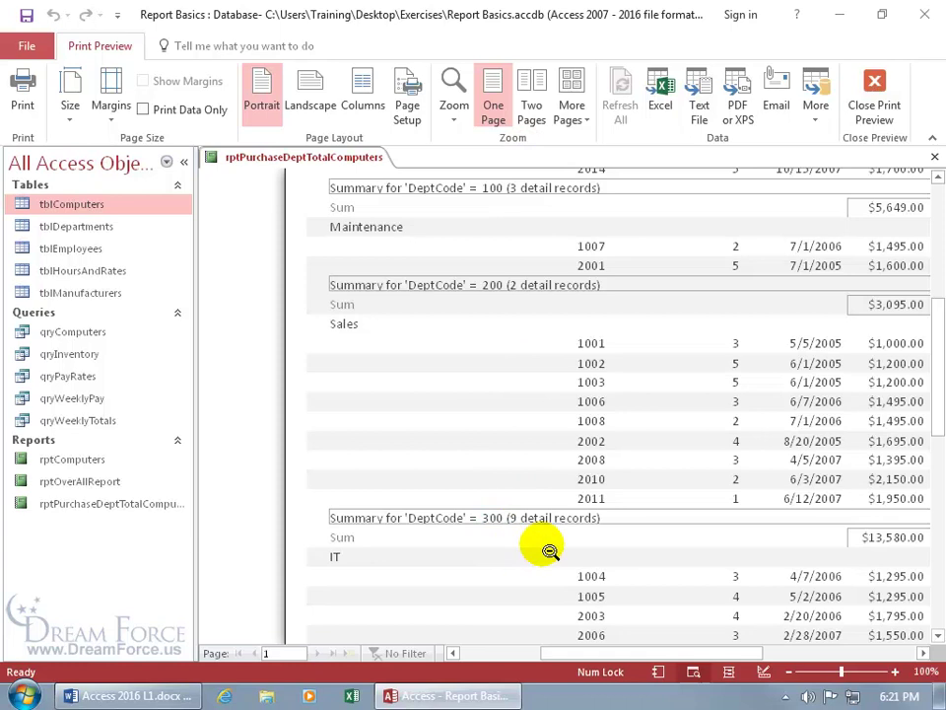
pyautogui.scroll(-8, 884, 471)
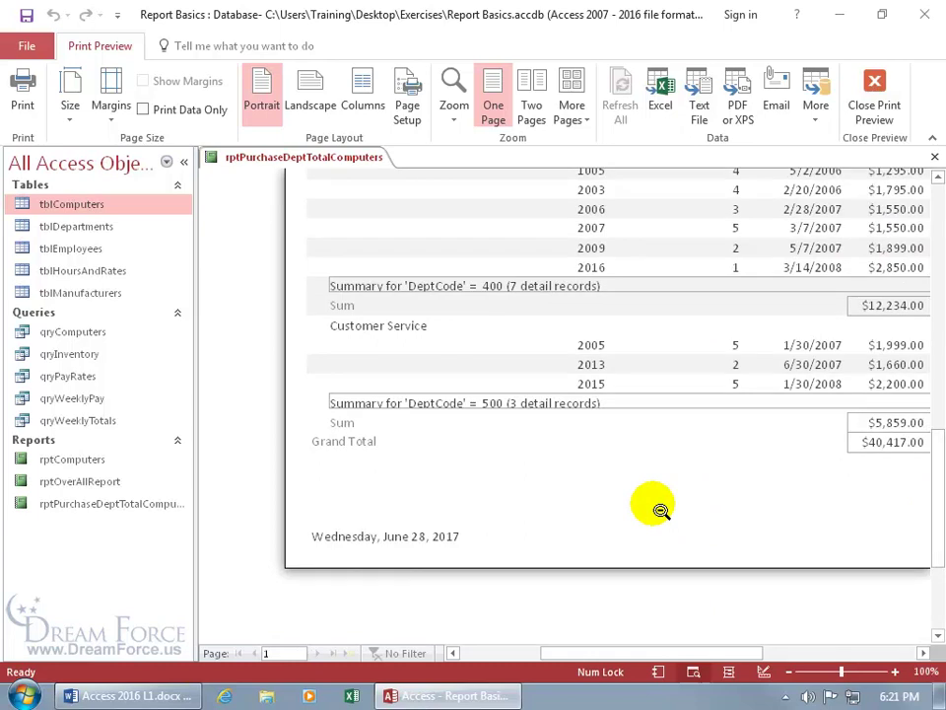
# Leave the print preview and close the rptPurchaseDeptTotalComputers report without saving its design changes.
pyautogui.click(873, 106)
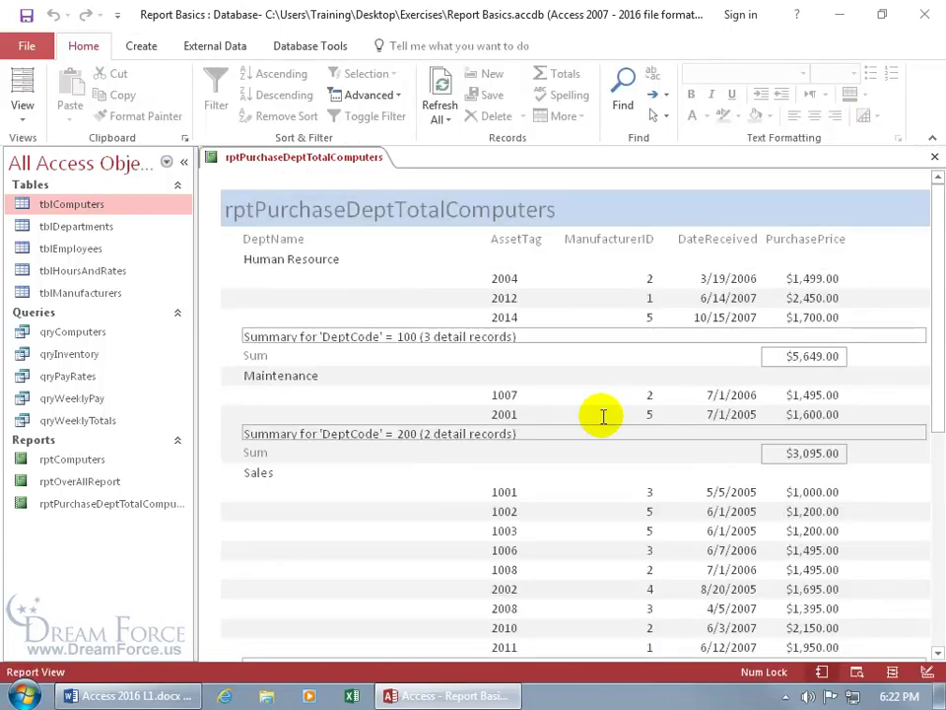
pyautogui.click(934, 157)
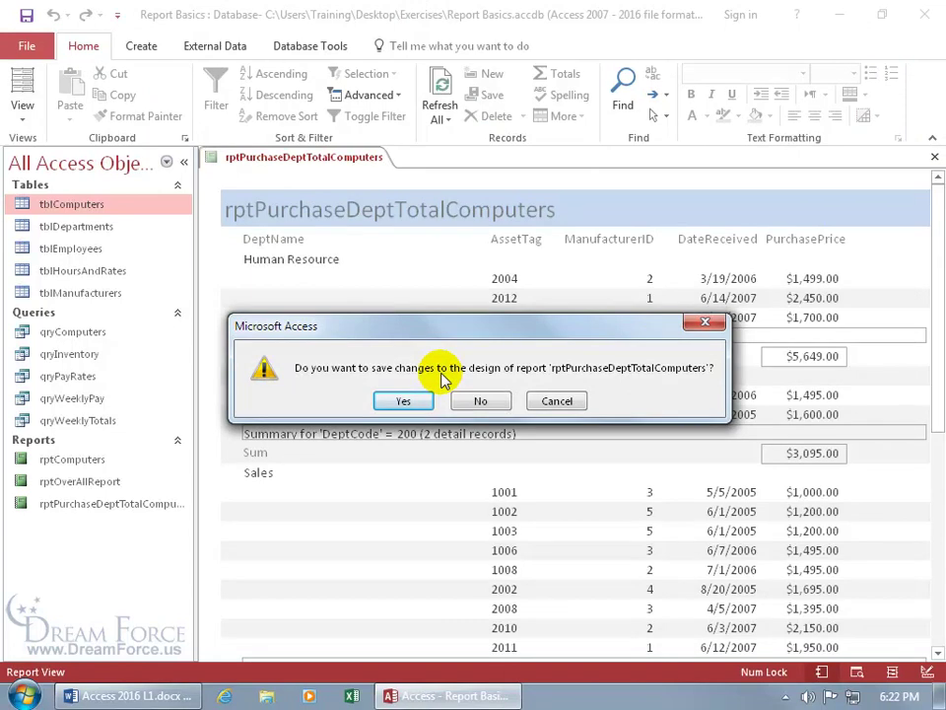
pyautogui.click(481, 400)
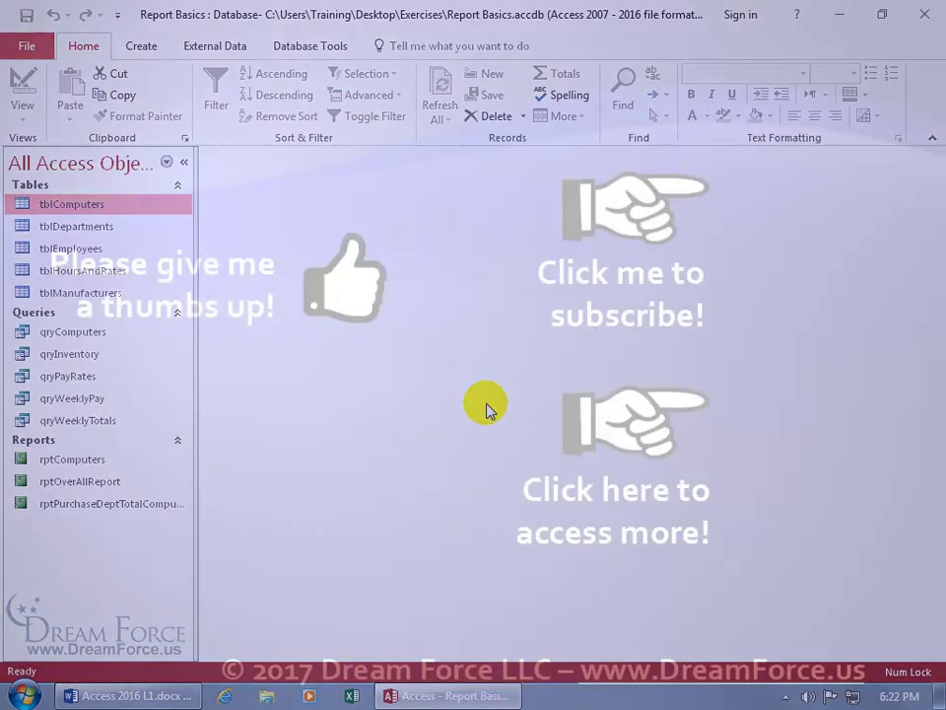